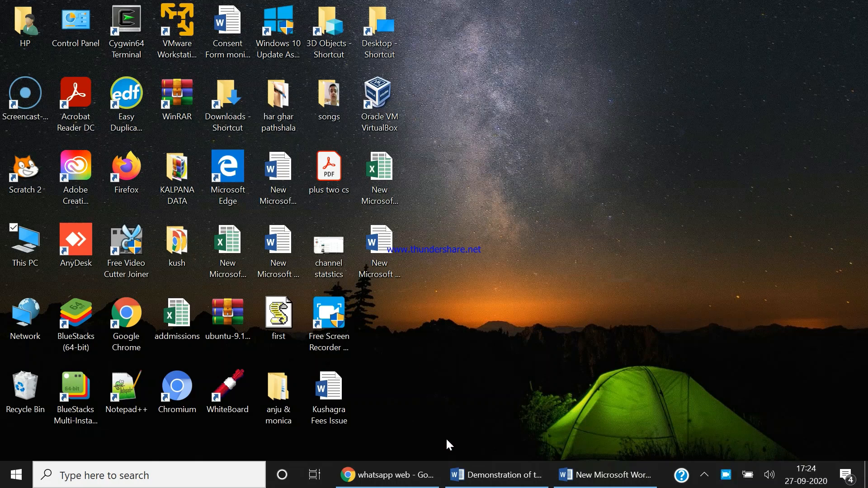
Review the sample table document and insert a table of 10 columns and 8 rows in the blank New Microsoft Word Document (3)
click(473, 475)
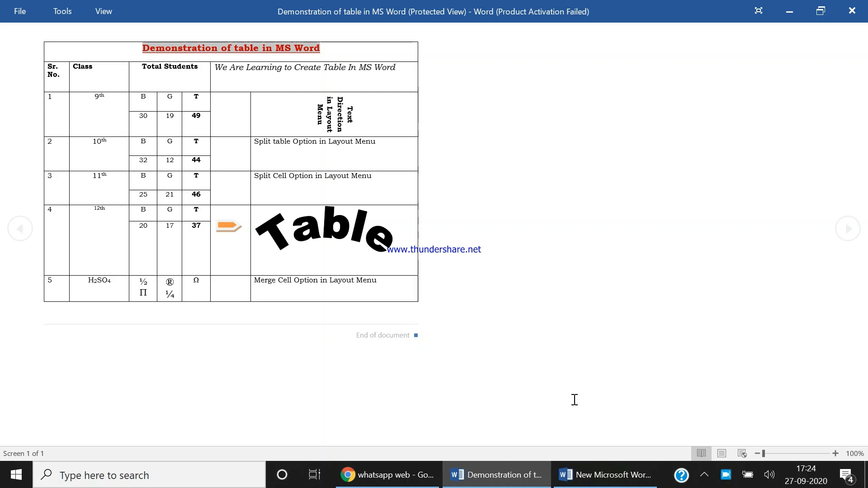
click(602, 486)
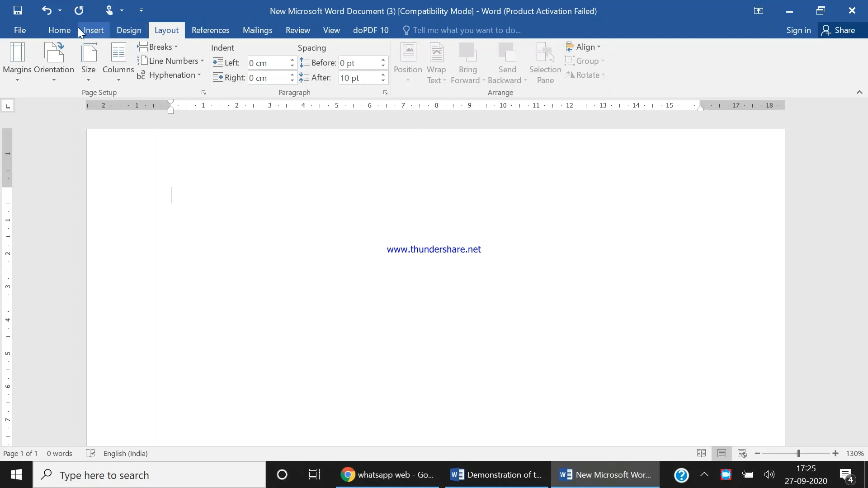
click(92, 30)
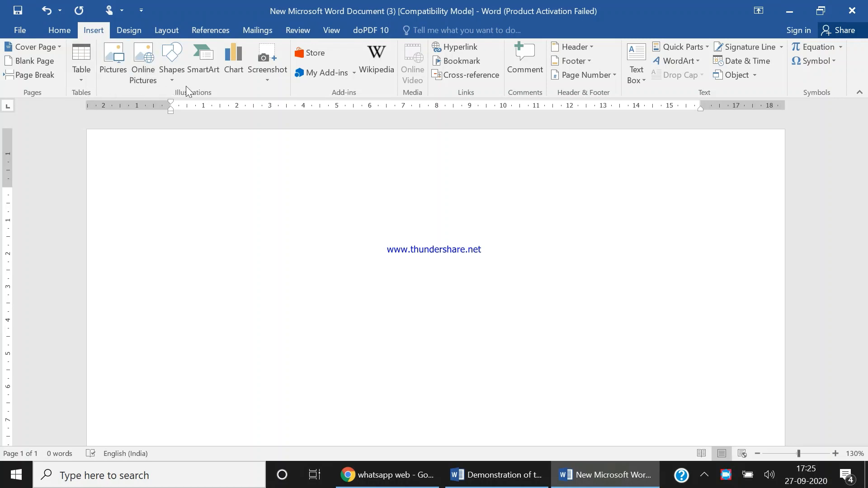
click(83, 78)
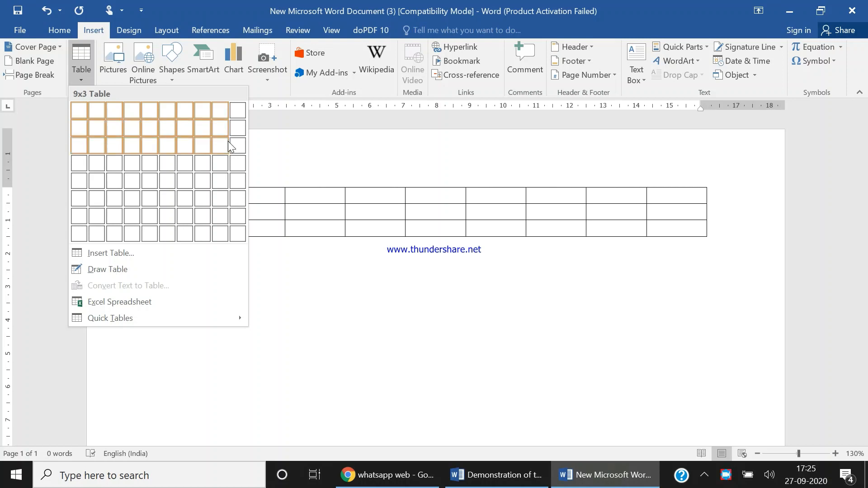
click(232, 229)
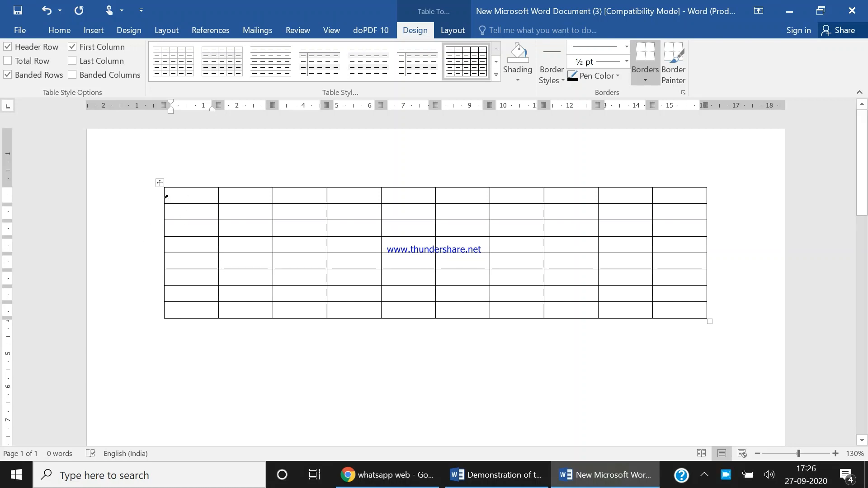
Merge all ten cells of the table's first row into a single cell
mouse_move(165, 209)
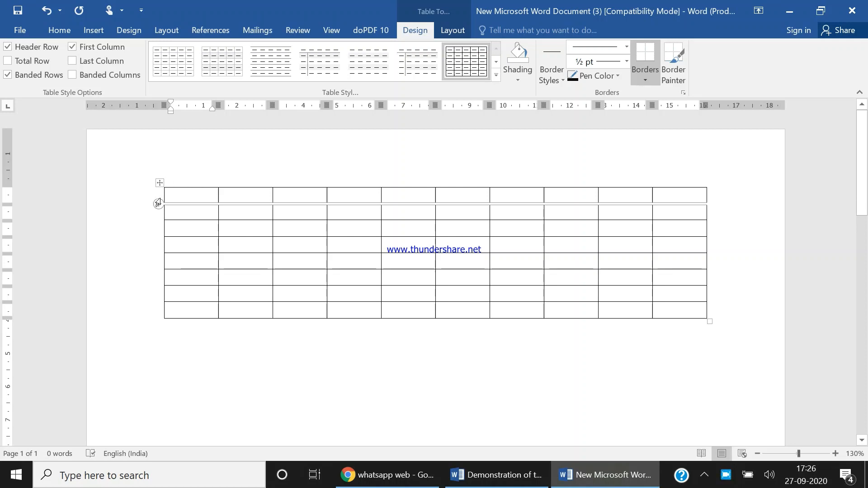
mouse_move(221, 191)
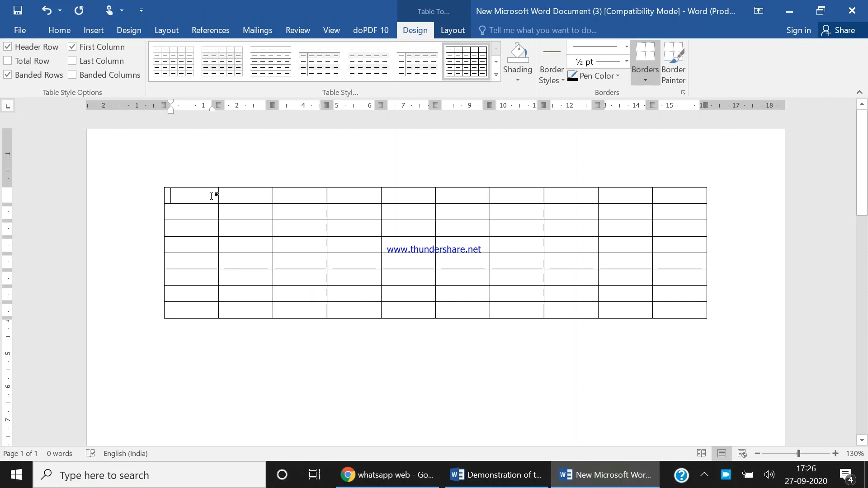
mouse_move(211, 195)
mouse_down()
mouse_move(500, 187)
mouse_move(678, 195)
mouse_up()
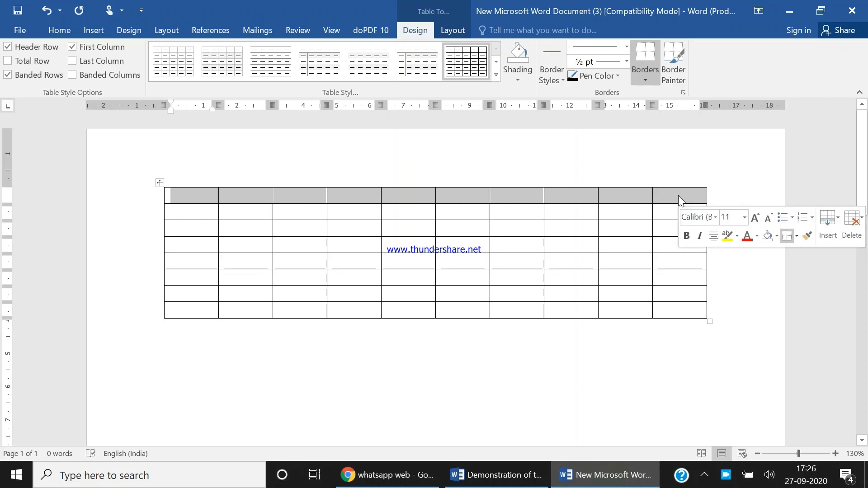
right_click(391, 198)
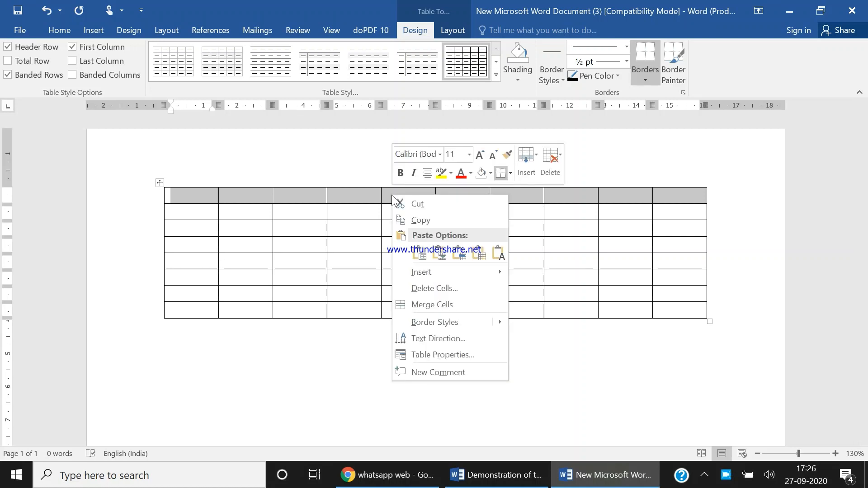
mouse_move(419, 279)
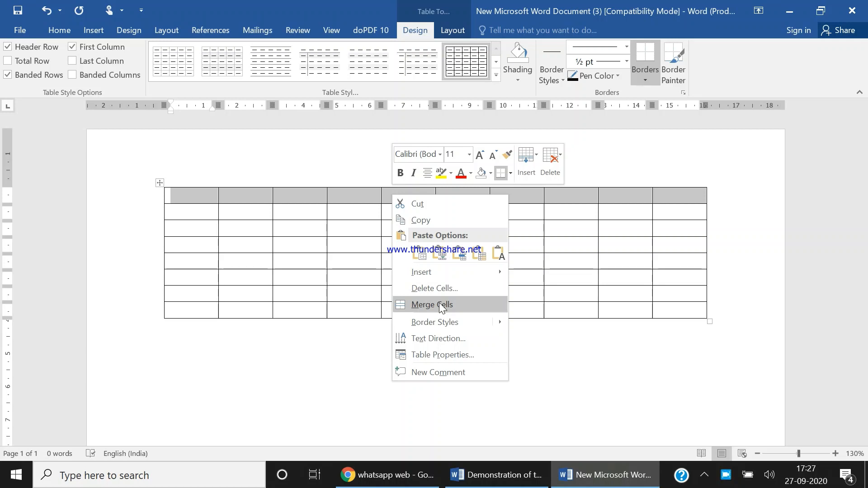
click(441, 305)
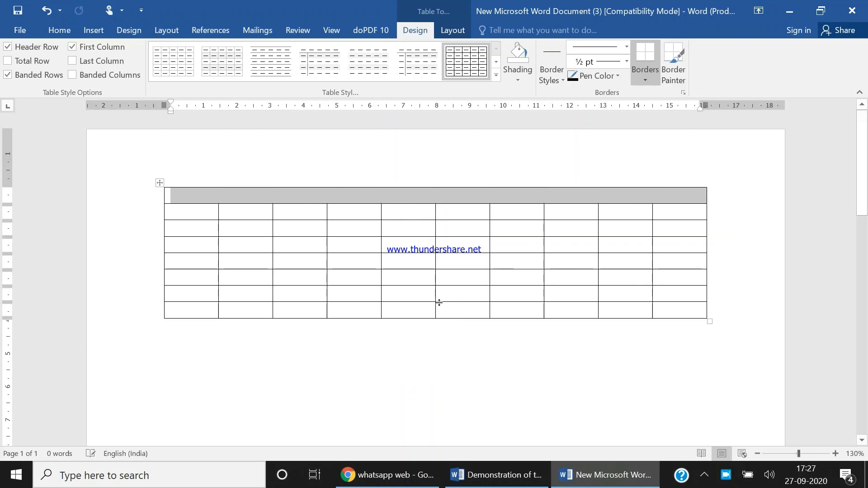
click(438, 355)
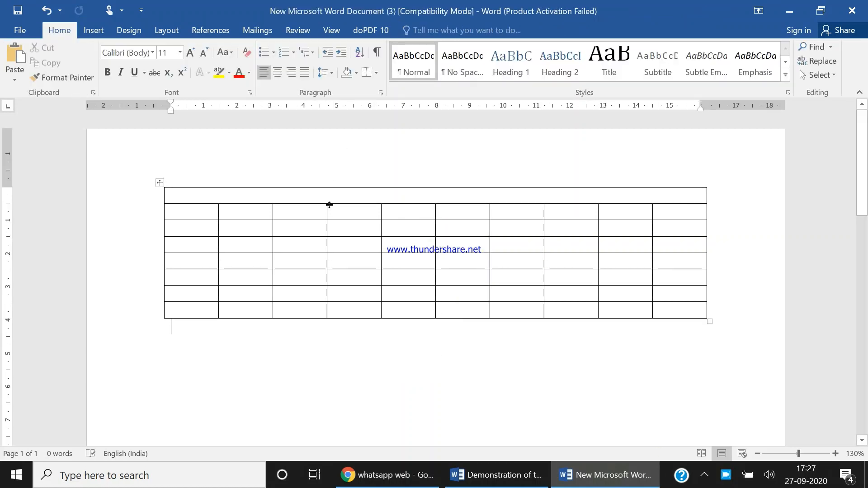
Enter the title DEMONSTRATION OF TABLE IN MS WORD in the merged first row and add an empty line below it
click(332, 199)
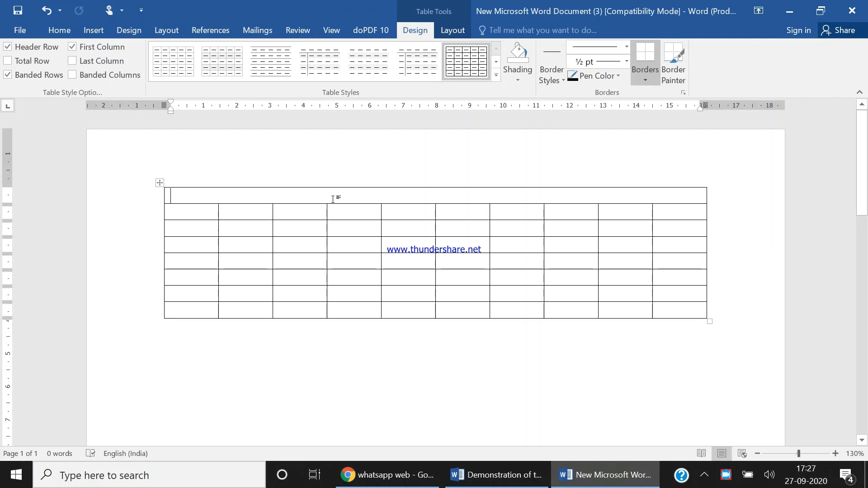
text(DE)
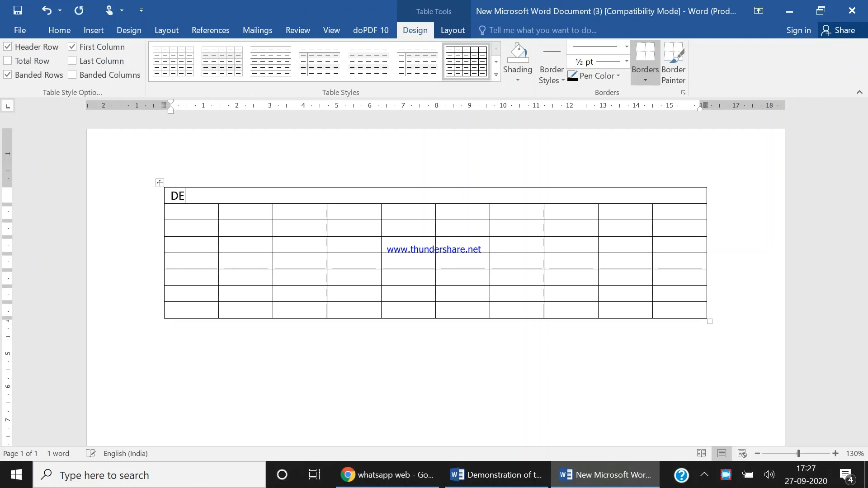
text(MONSTRATION)
text(OF)
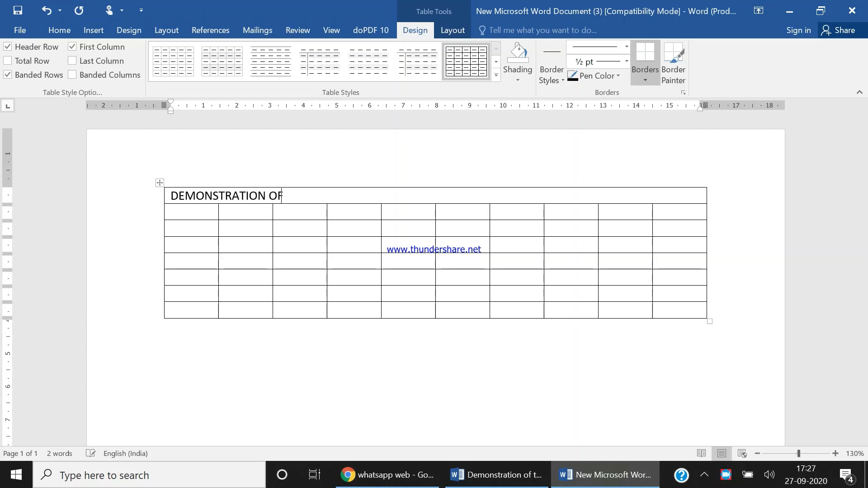
text( TABLE IN MS WORD)
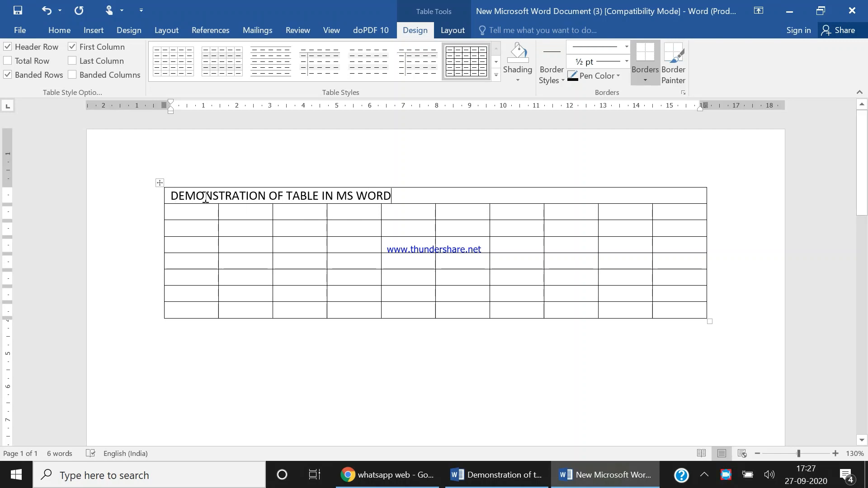
key(Return)
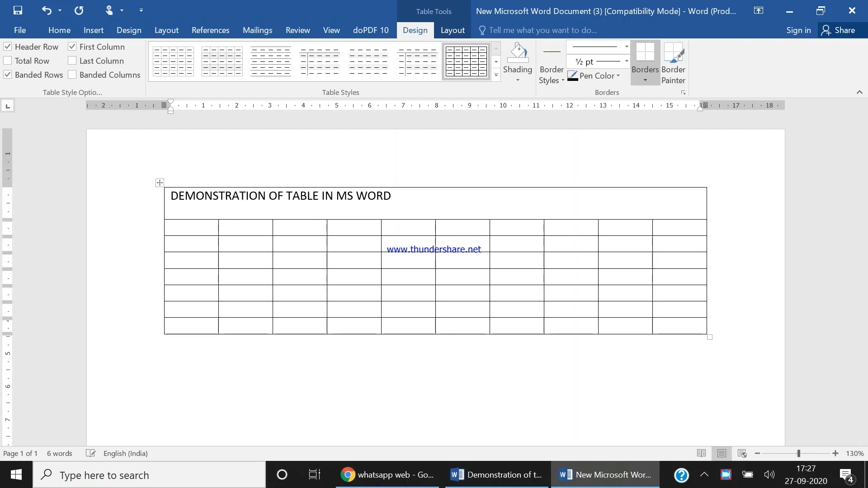
Centre the table title, underline it and colour its text red
click(172, 196)
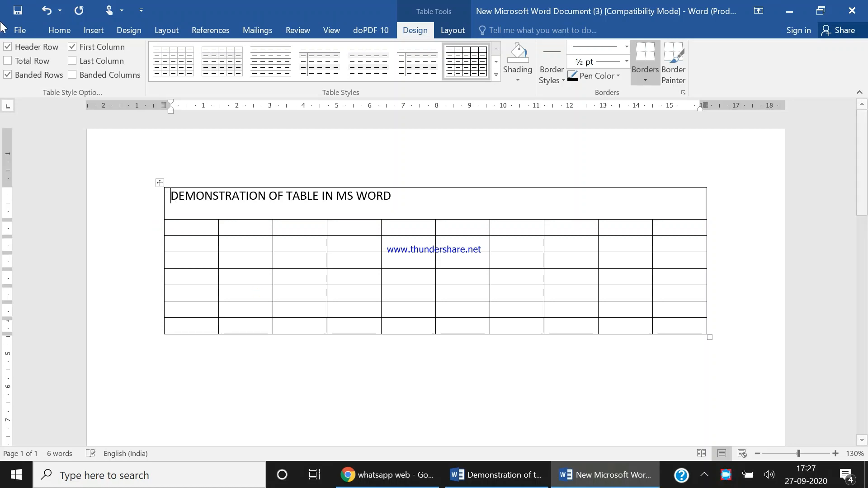
click(56, 31)
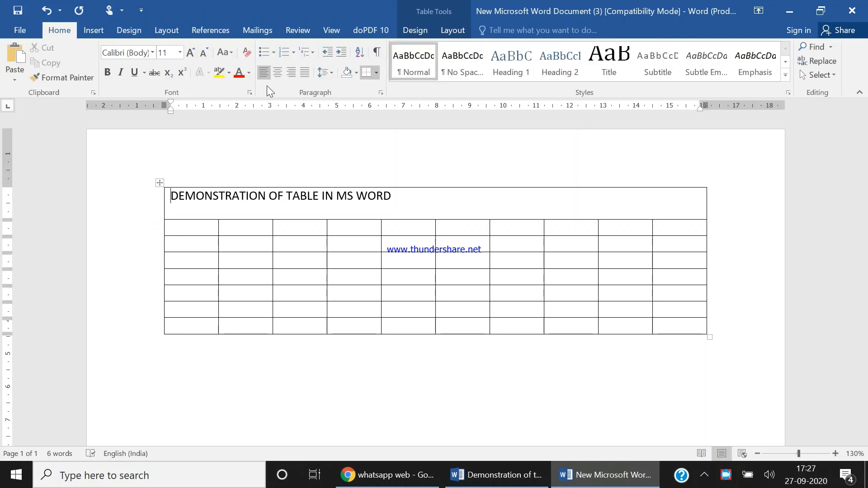
click(277, 73)
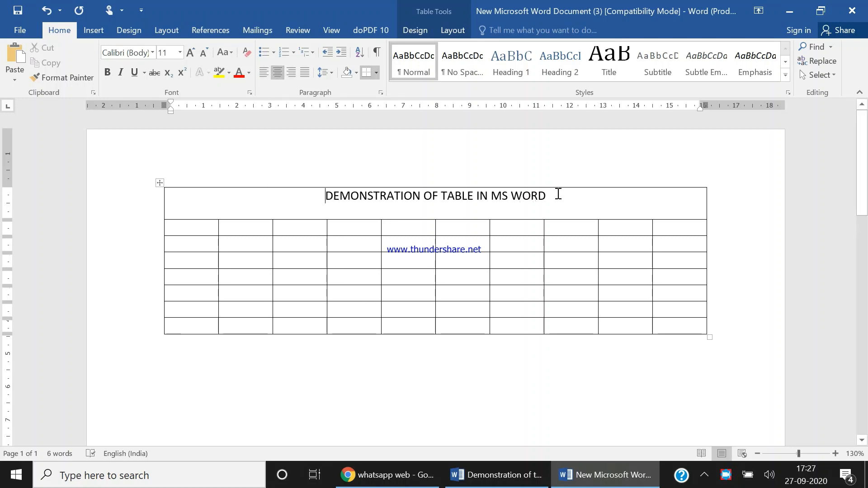
drag(553, 196, 339, 199)
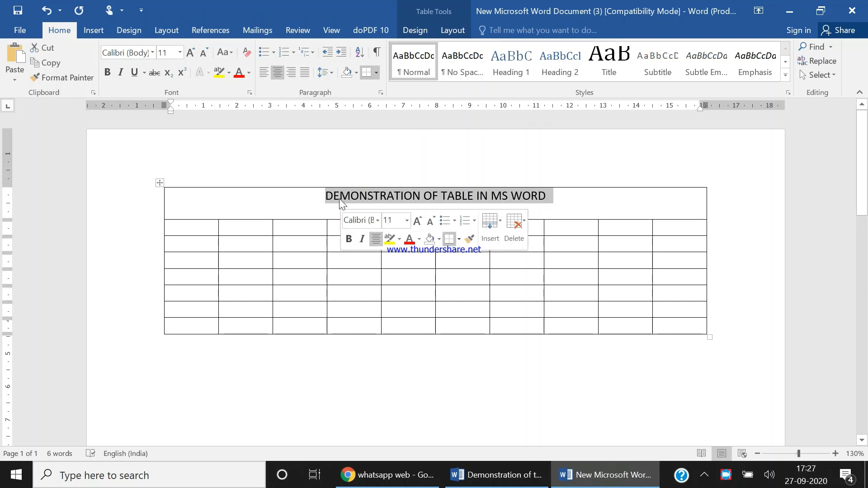
click(135, 71)
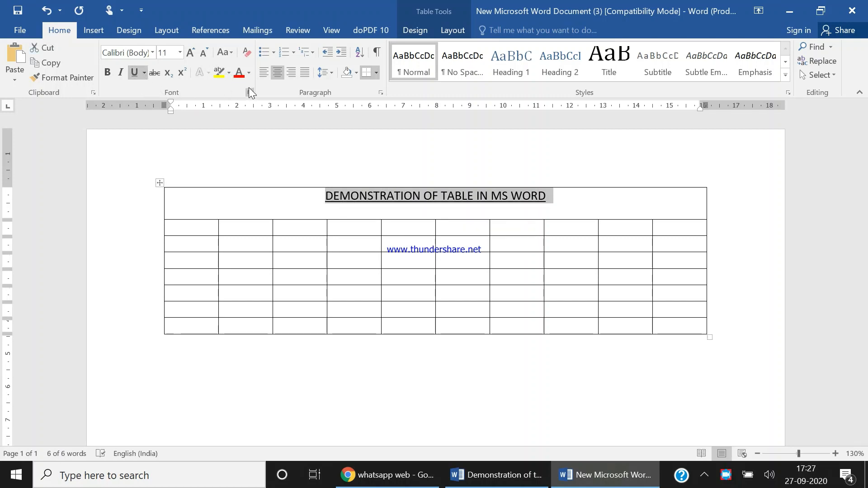
click(241, 76)
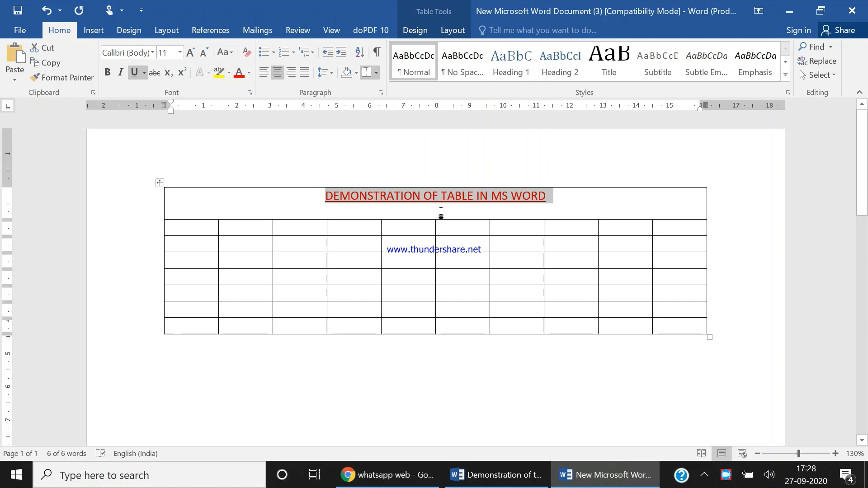
click(286, 211)
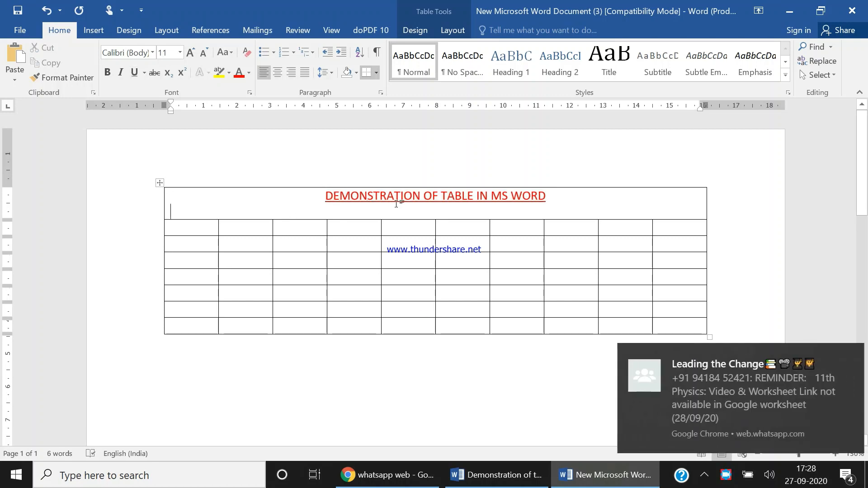
Enter the heading Sr. No. in the first cell of the second row
click(184, 233)
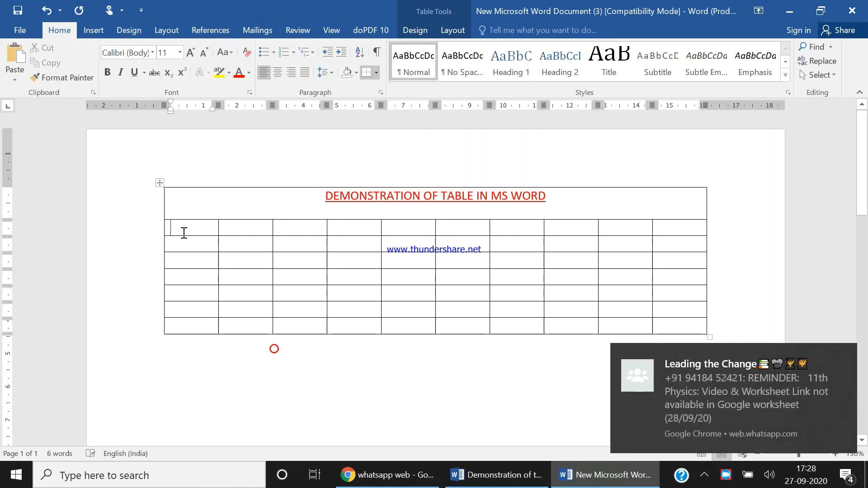
text(s)
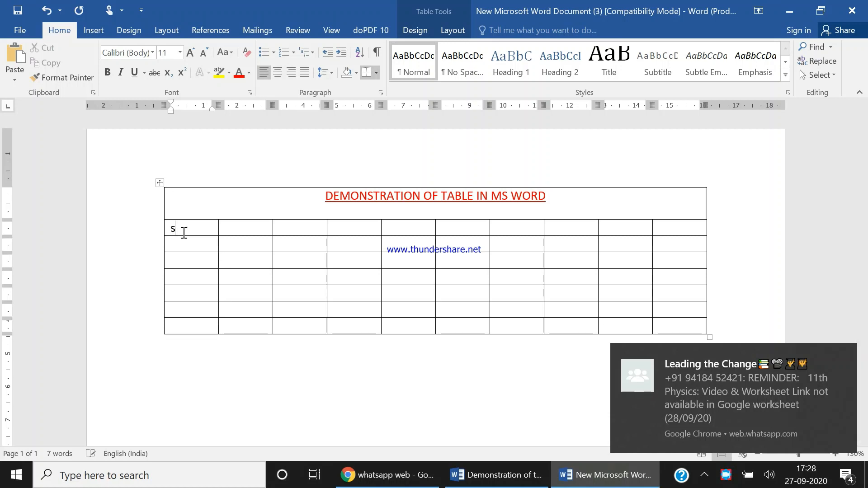
key(BackSpace)
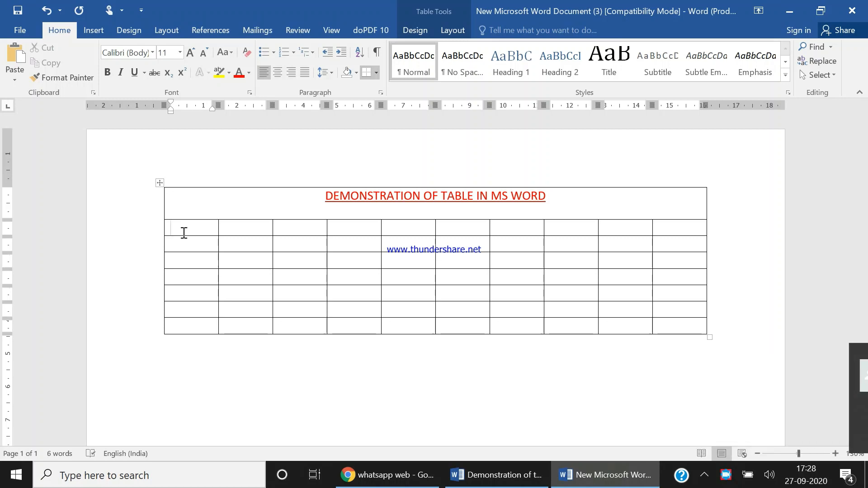
text(SR)
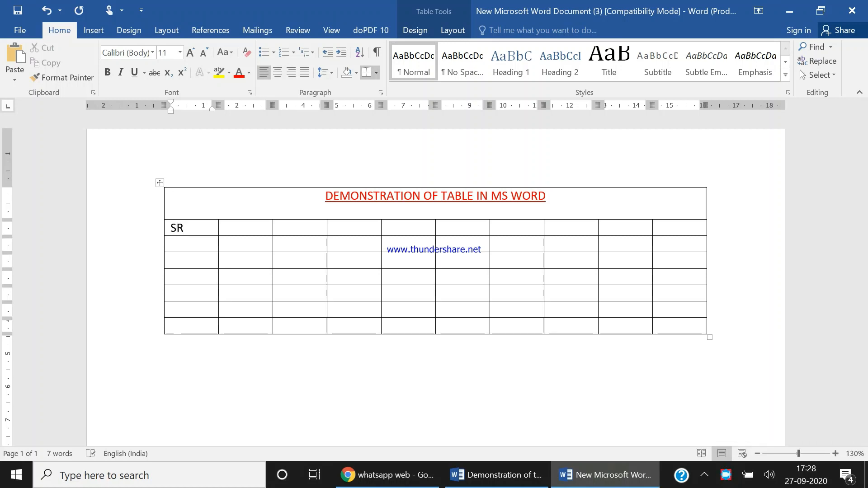
text(.)
key(BackSpace)
key(BackSpace)
key(BackSpace)
text(r. No.)
Enter the headings Class and Total Students in the second and third cells of the second row
click(232, 231)
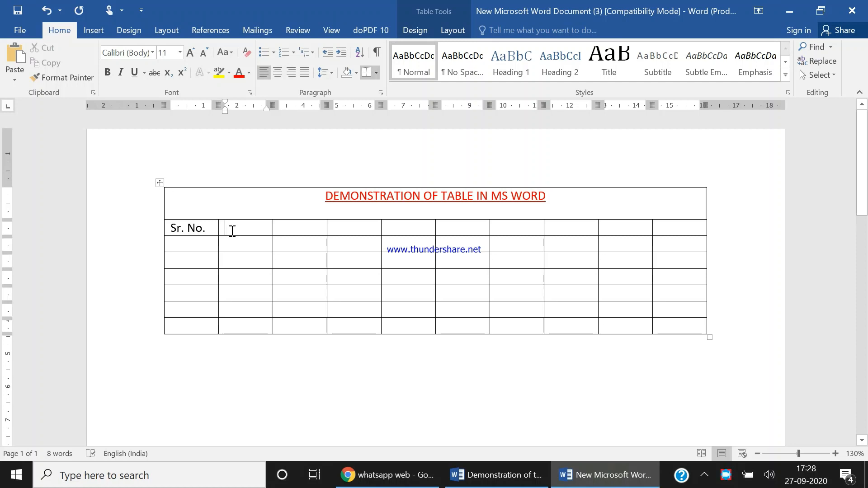
text(Class)
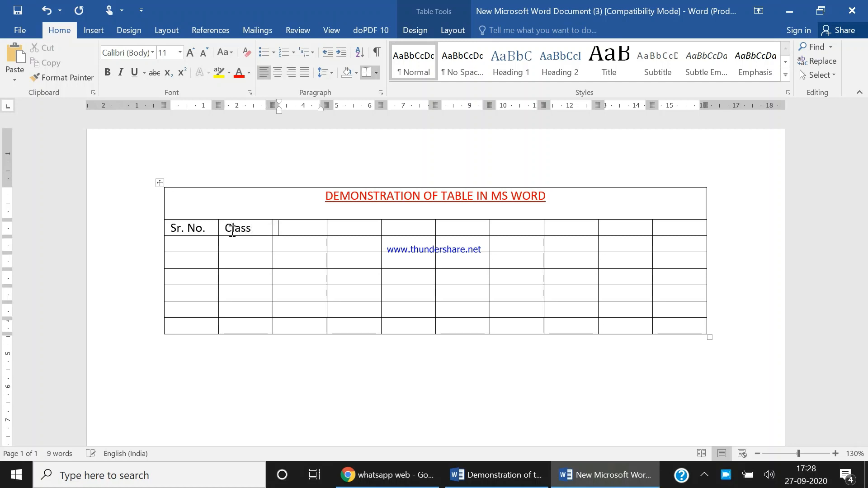
key(Tab)
text(Total )
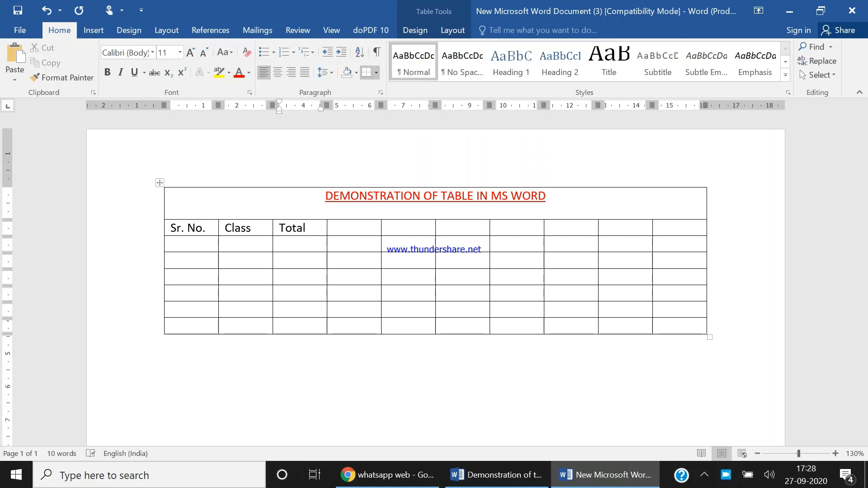
text(Students)
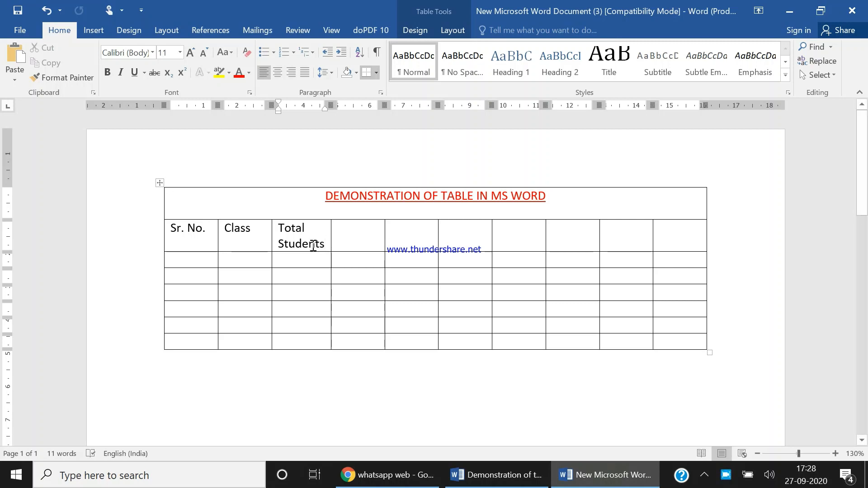
Merge the Total Students heading cell with the two empty cells beside it and centre the heading
click(275, 227)
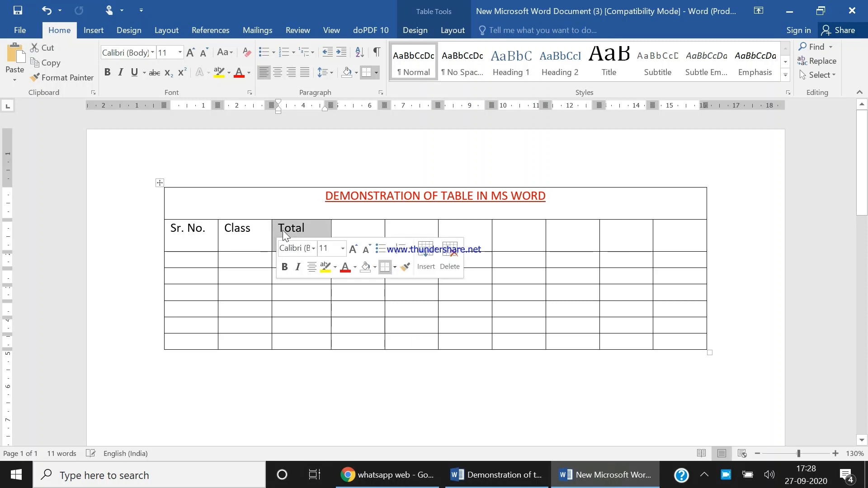
click(252, 228)
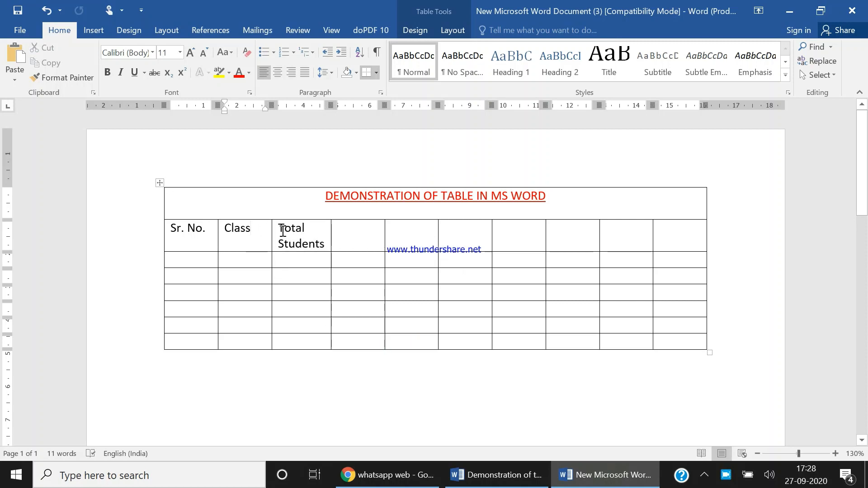
mouse_move(286, 228)
mouse_down()
mouse_move(324, 243)
mouse_move(294, 240)
mouse_move(402, 240)
mouse_up()
click(296, 242)
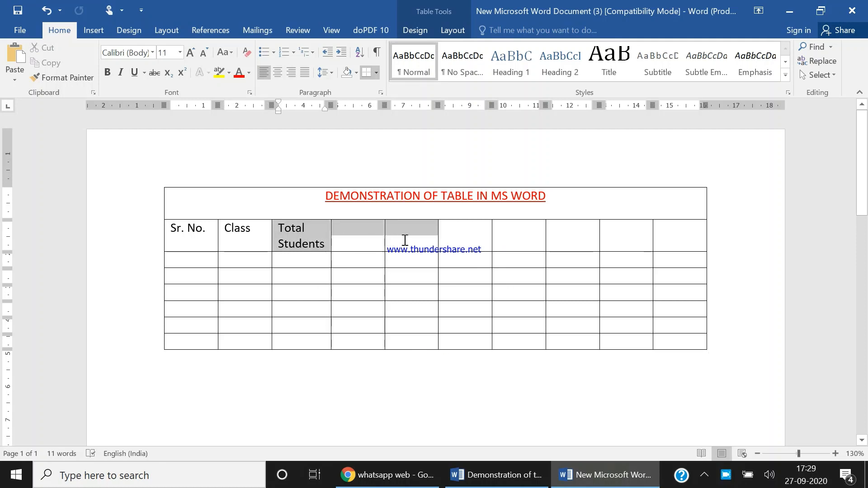
right_click(300, 245)
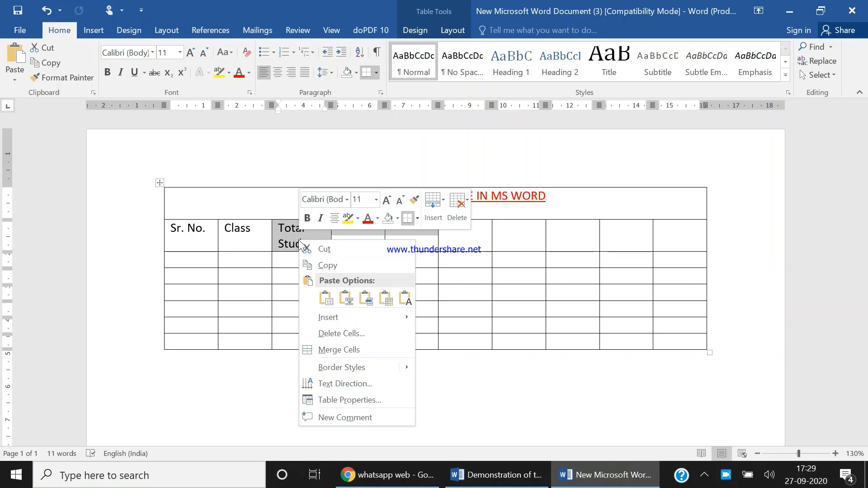
click(329, 351)
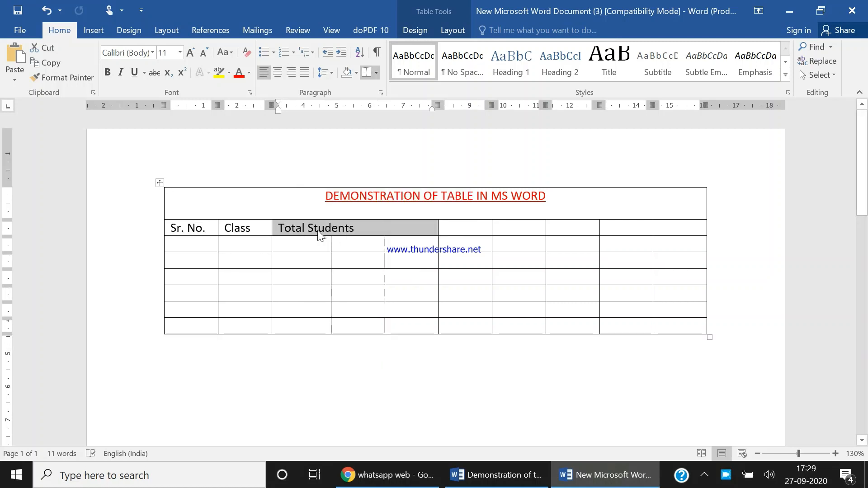
click(277, 73)
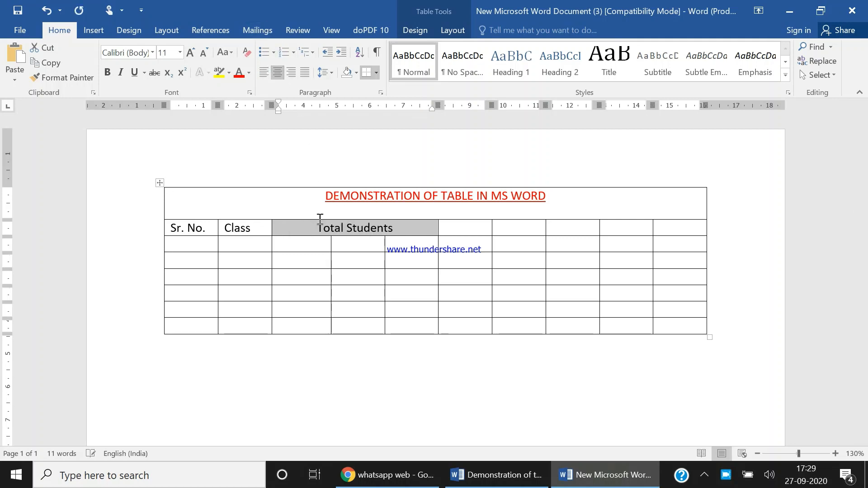
Enter the subheadings B, G and T in the three cells below Total Students
click(306, 244)
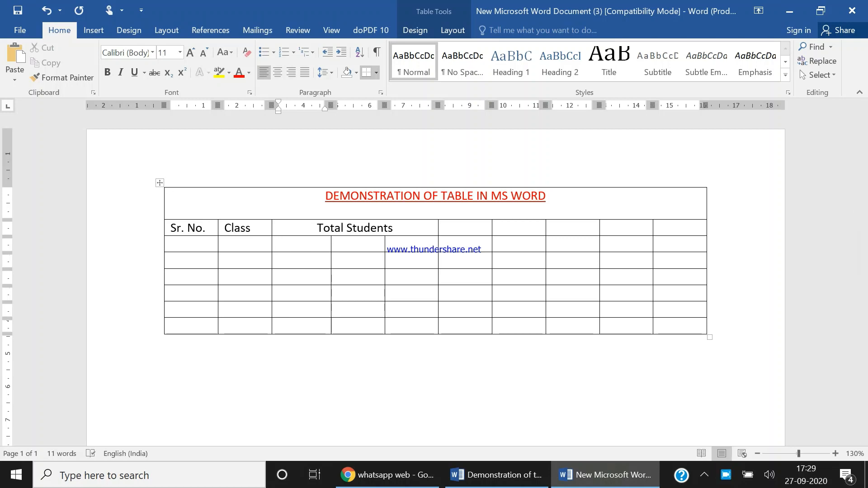
text(B)
click(346, 245)
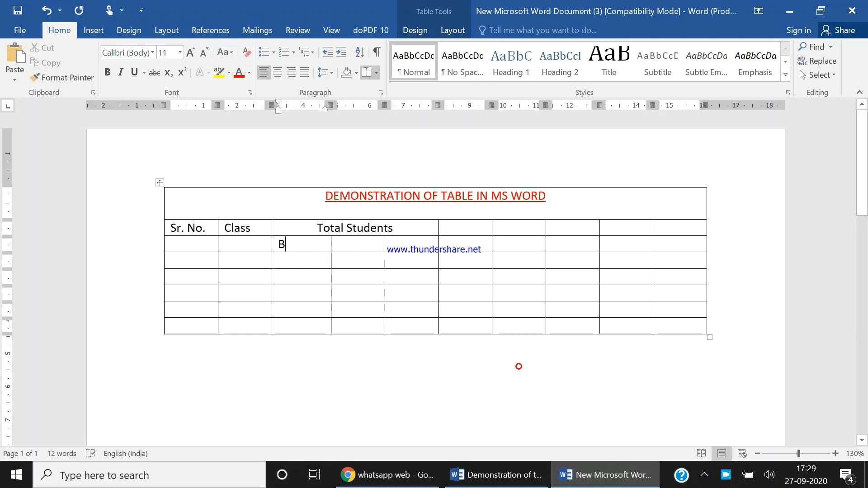
text(G)
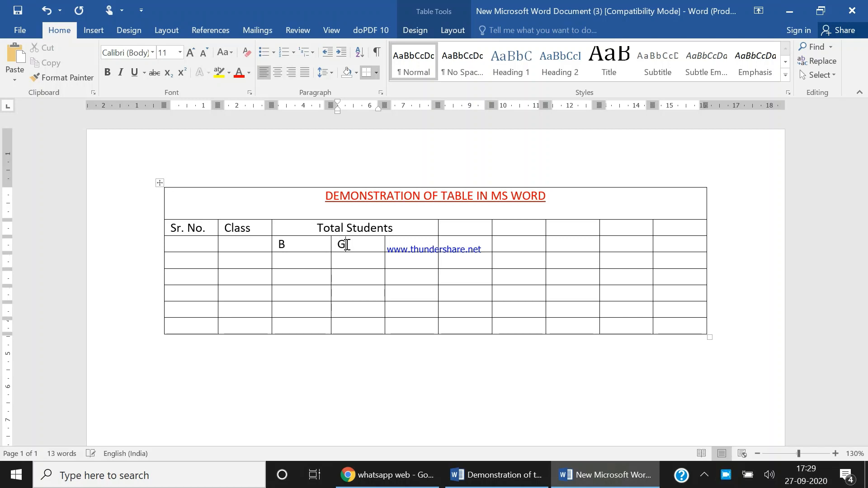
click(407, 243)
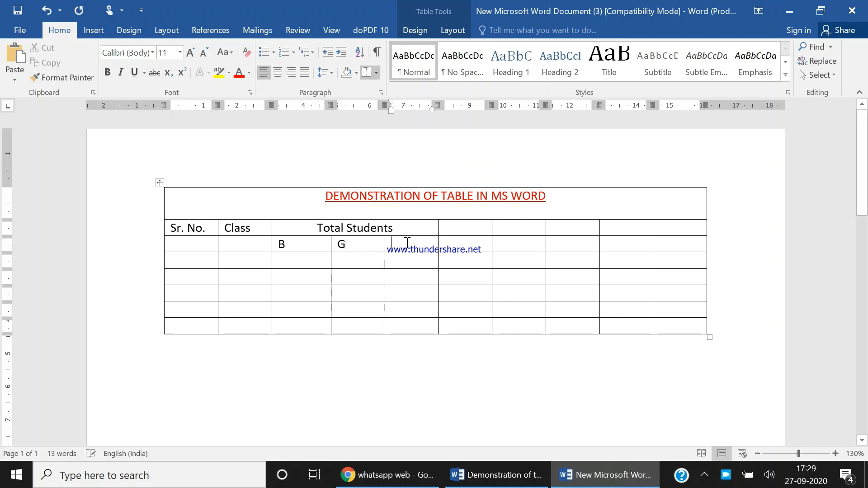
text(T)
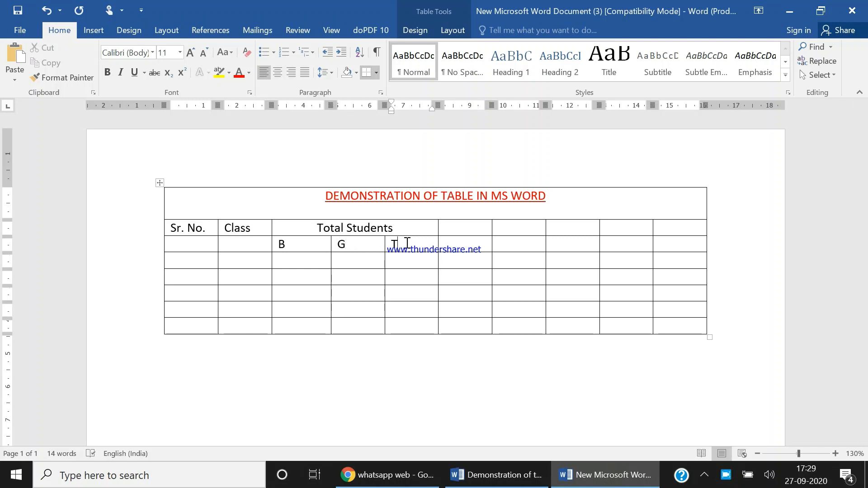
Enter 1 under Sr. No. and 9th under Class in the third table row
click(197, 247)
text(1)
click(255, 250)
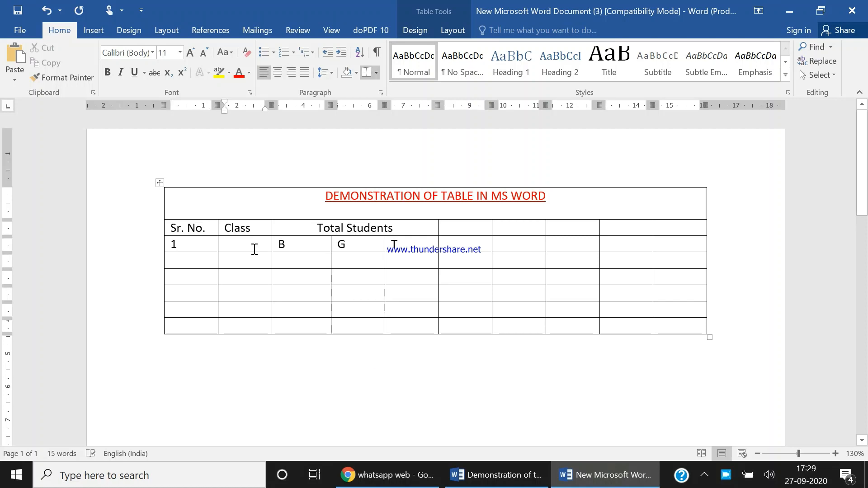
text(9)
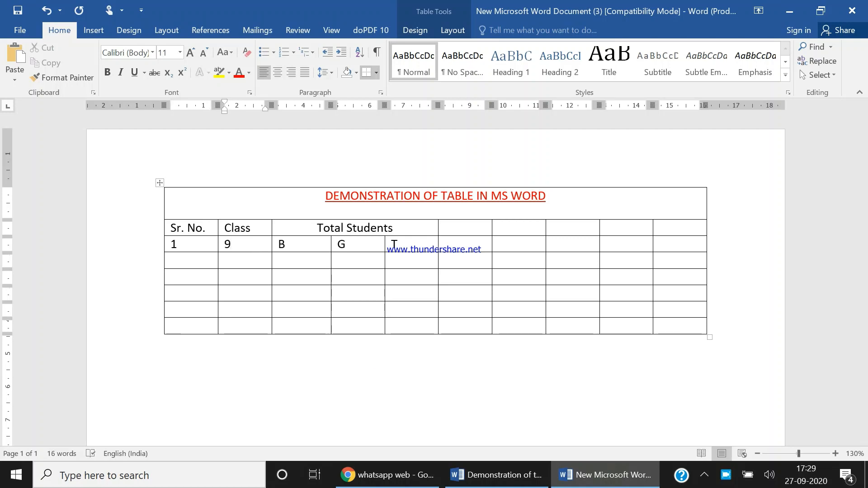
text(th)
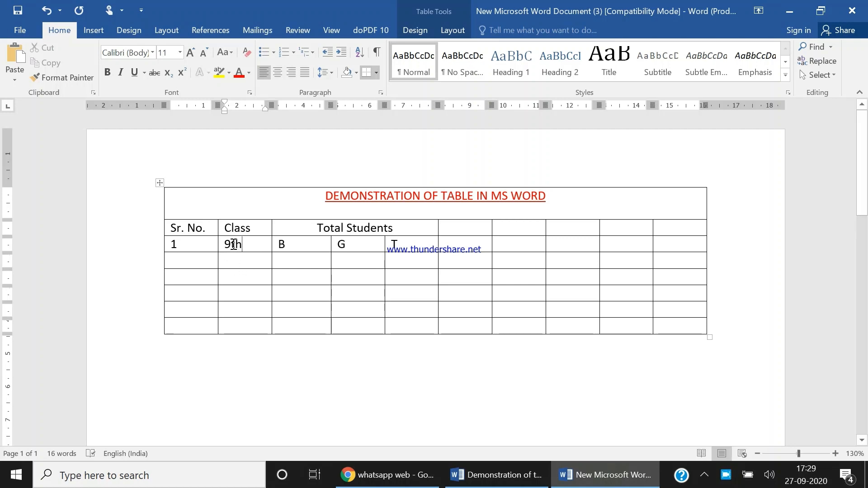
Format the th of the class entry 9th as superscript
drag(232, 245, 243, 245)
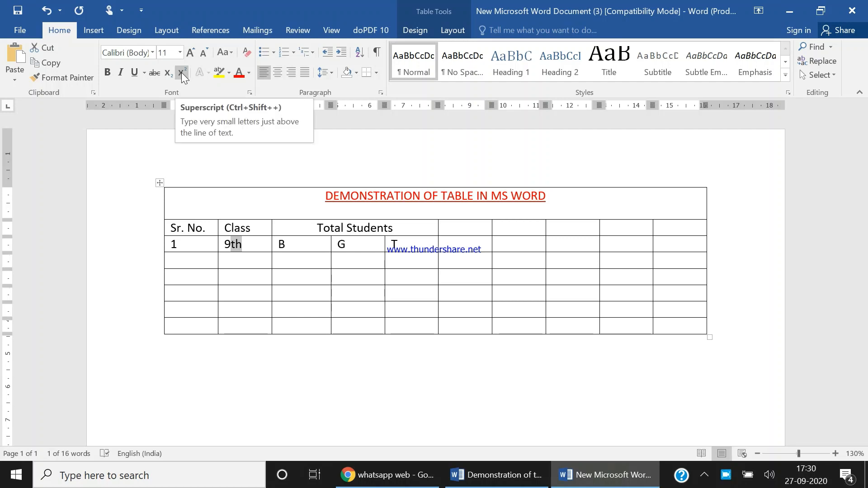
click(180, 72)
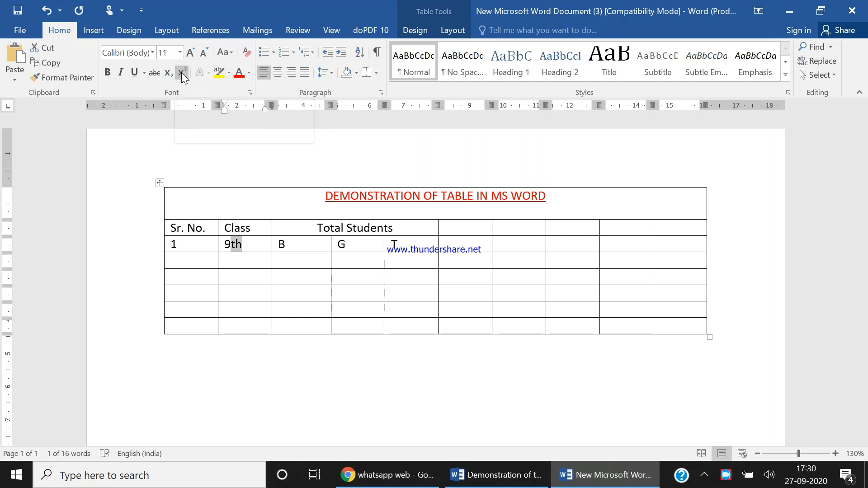
click(236, 247)
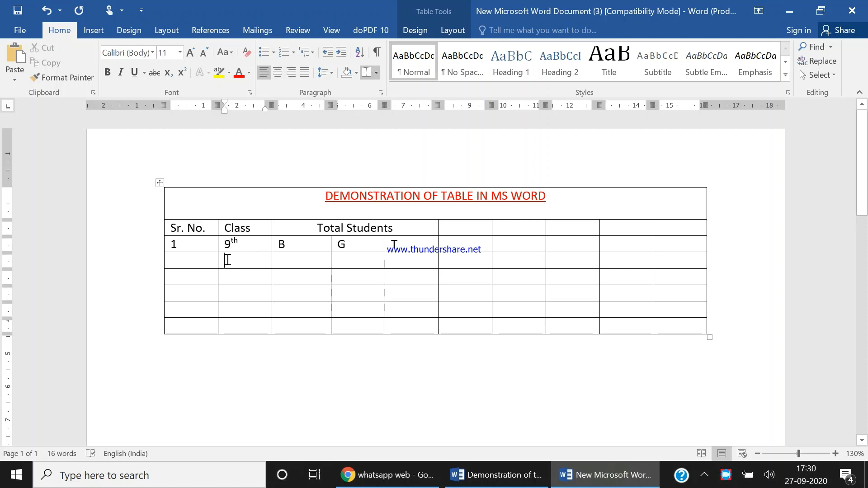
Merge the 9th cell and the serial number 1 cell each with the empty cell directly below
key(Up)
drag(230, 248, 241, 254)
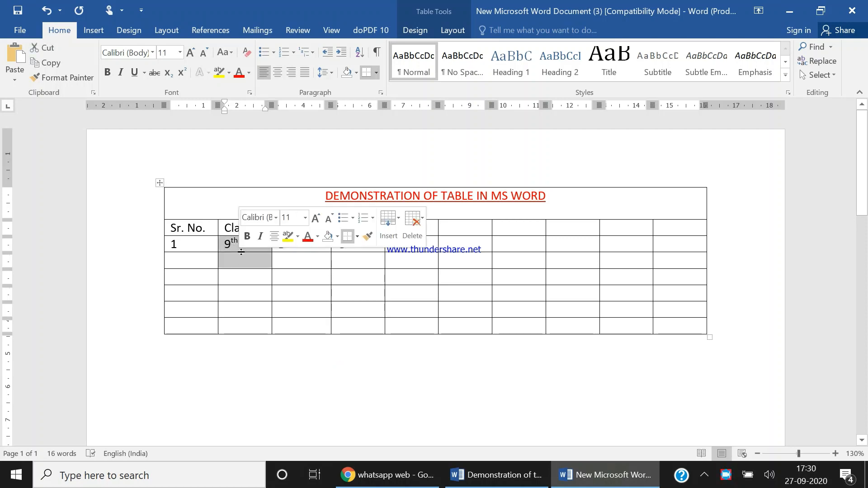
right_click(241, 252)
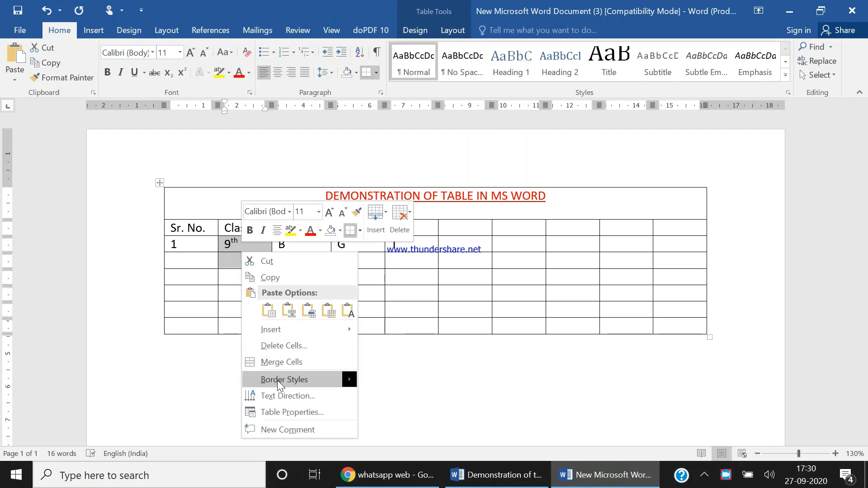
click(289, 361)
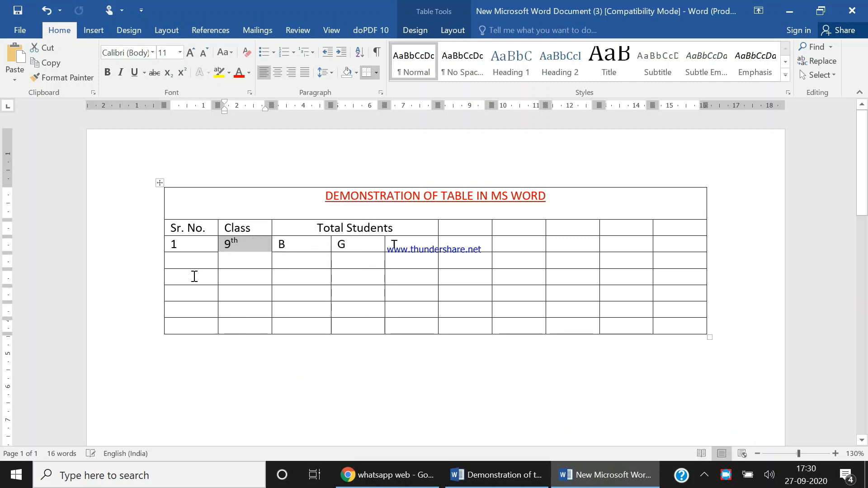
click(174, 244)
text(1)
drag(174, 245, 199, 266)
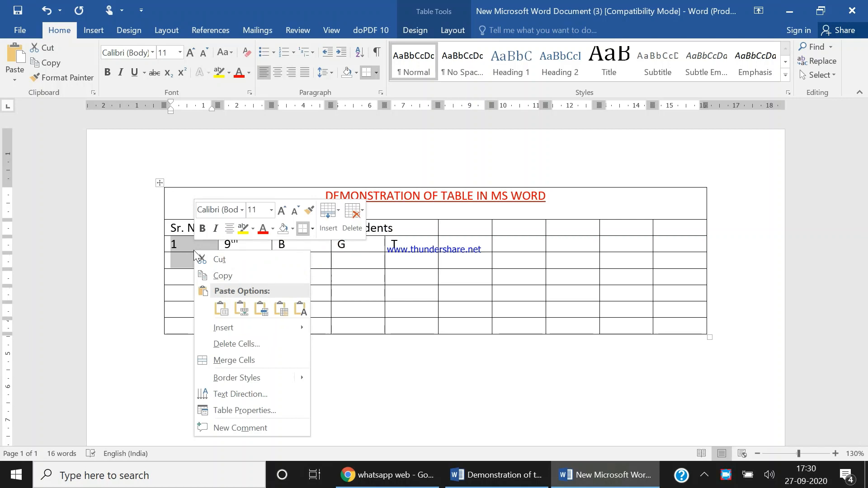
click(224, 364)
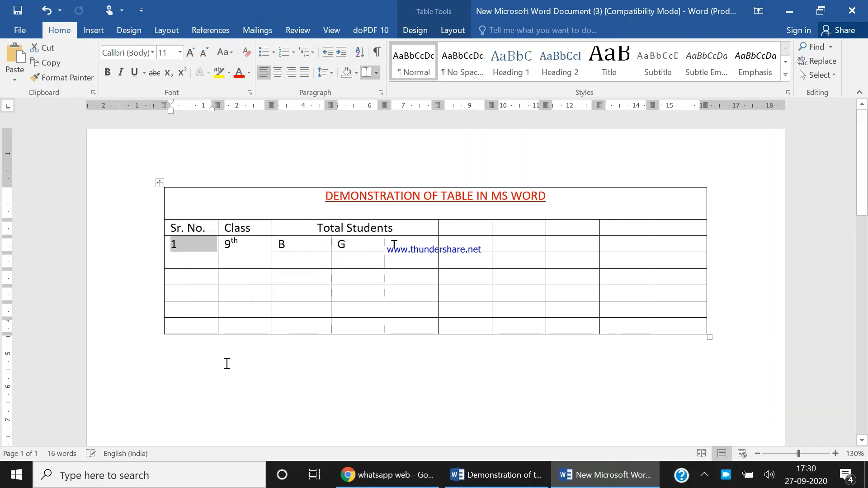
Enter 20, 10 and 30 below B, G and T for class 9th
click(295, 347)
click(295, 264)
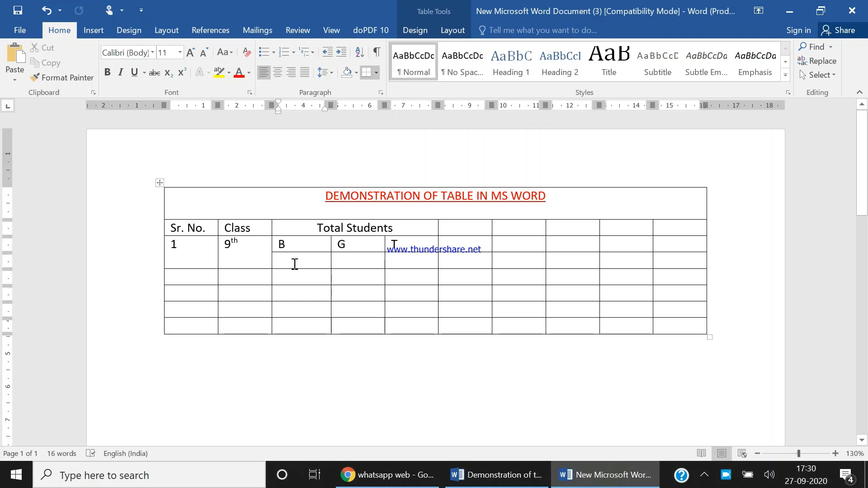
text(20)
click(358, 265)
text(10)
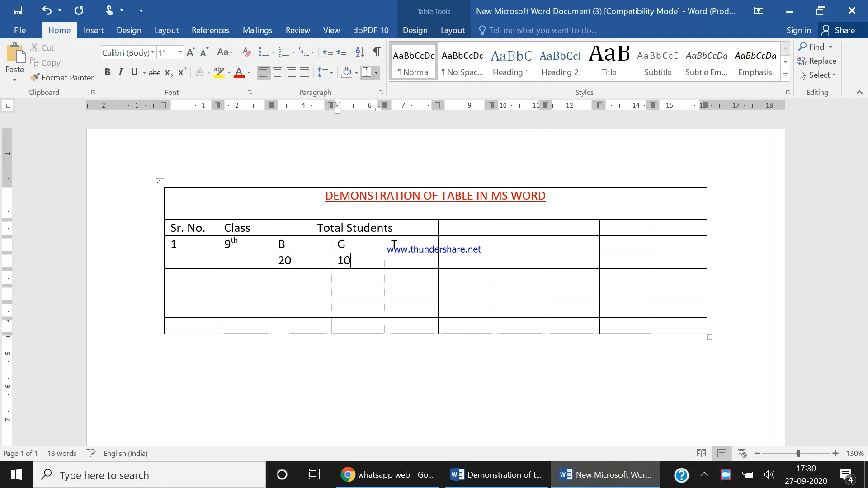
click(409, 264)
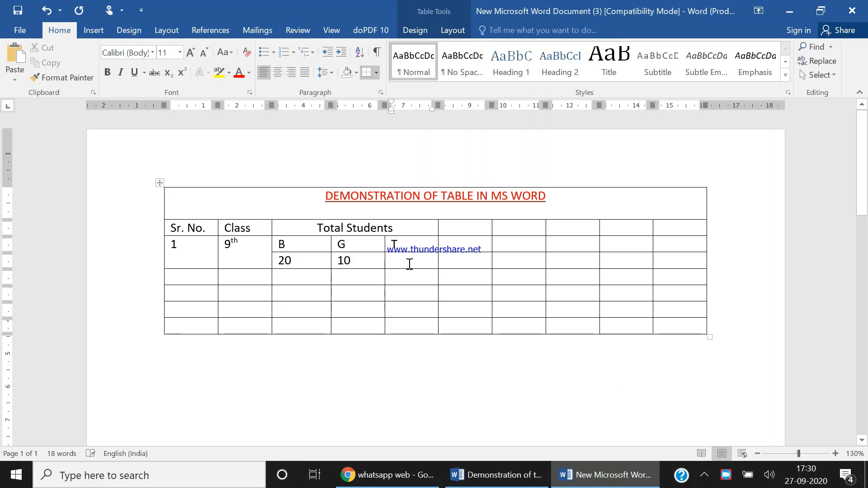
text(30)
Enter serial number 2 and class 10th in the row below the 9th class entry
click(184, 276)
text(2)
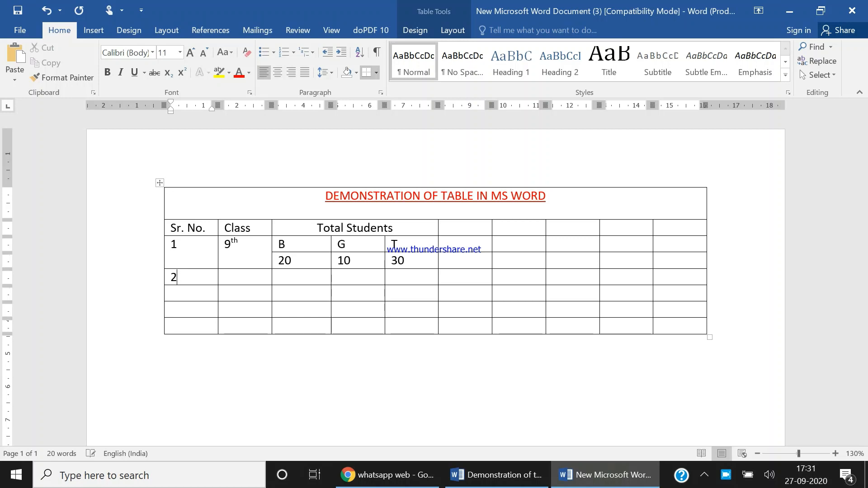
click(229, 278)
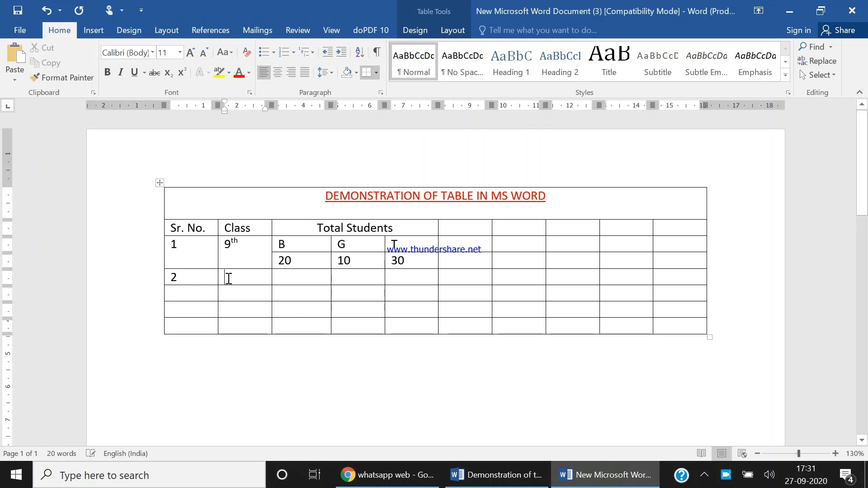
text(10)
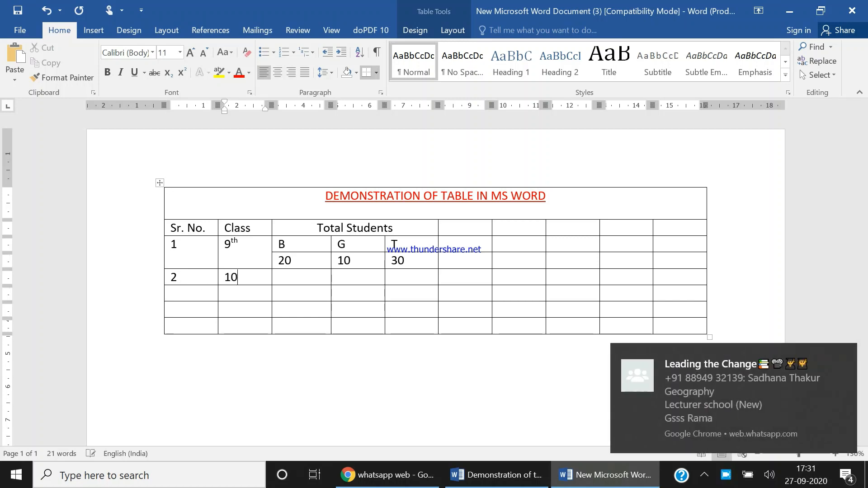
text(th)
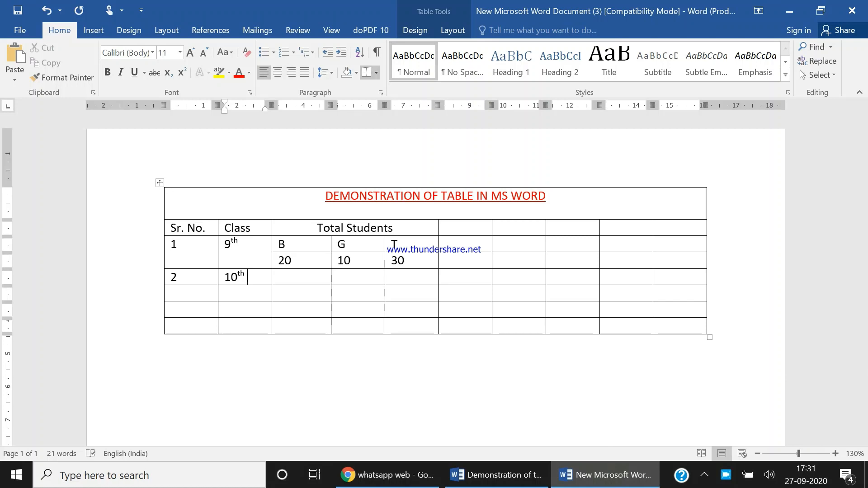
Enter the subheadings B, G and T in the Total Students cells of the 10th class row
click(286, 278)
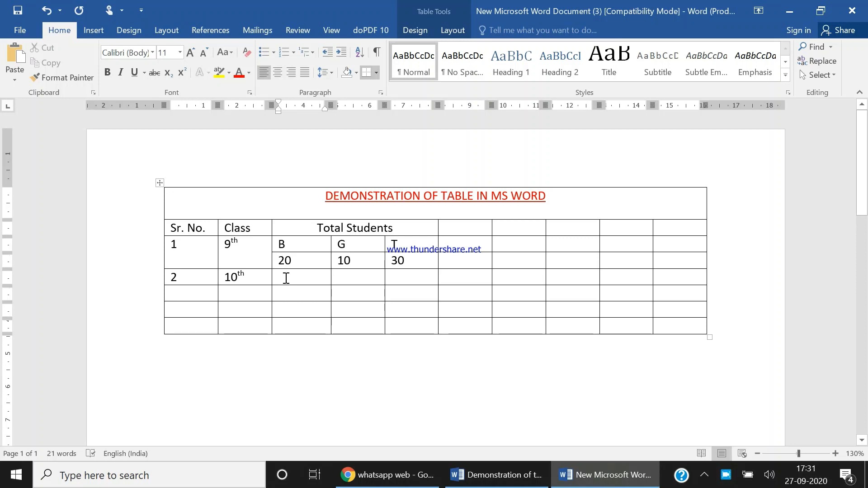
text(B)
key(Tab)
text(G)
key(Tab)
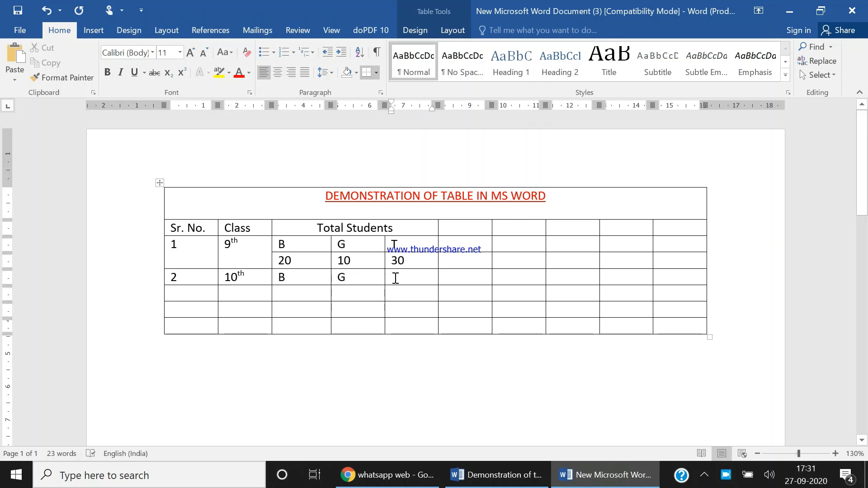
text(T)
Enter 30, 10 and 40 below B, G and T for class 10th
click(295, 294)
text(30)
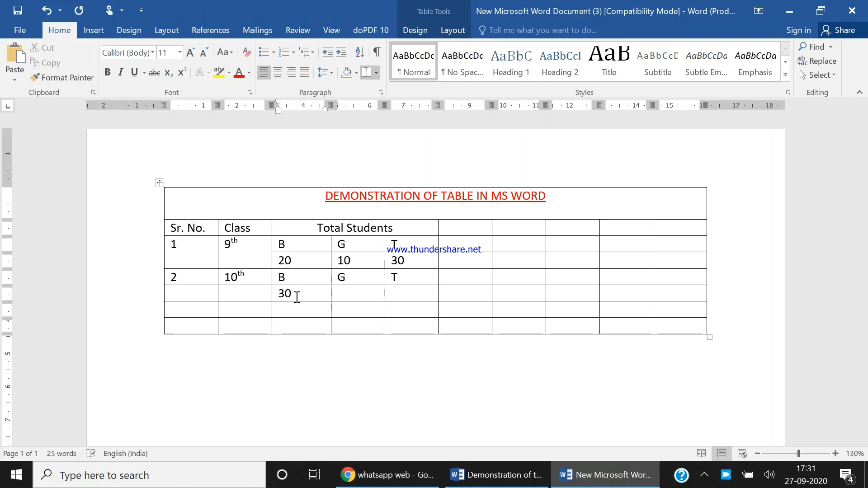
click(353, 291)
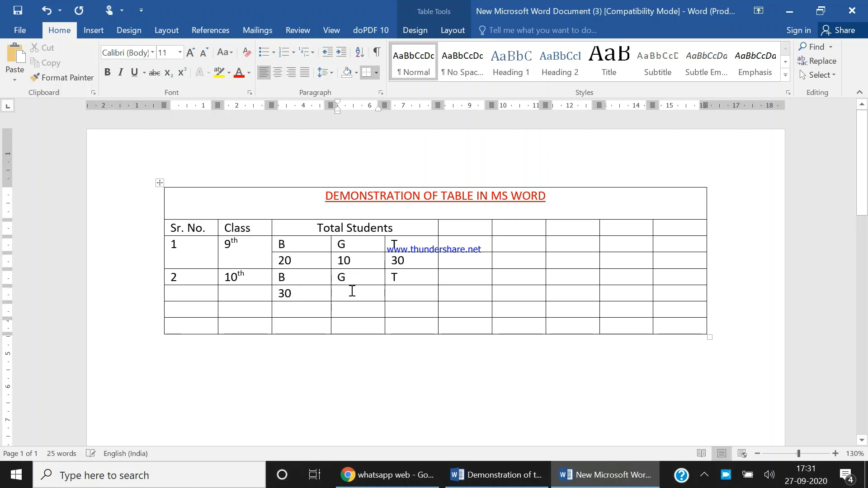
text(10)
click(395, 292)
text(40)
Merge the serial number 2 cell with the empty cell directly below it
drag(169, 277, 190, 292)
right_click(184, 287)
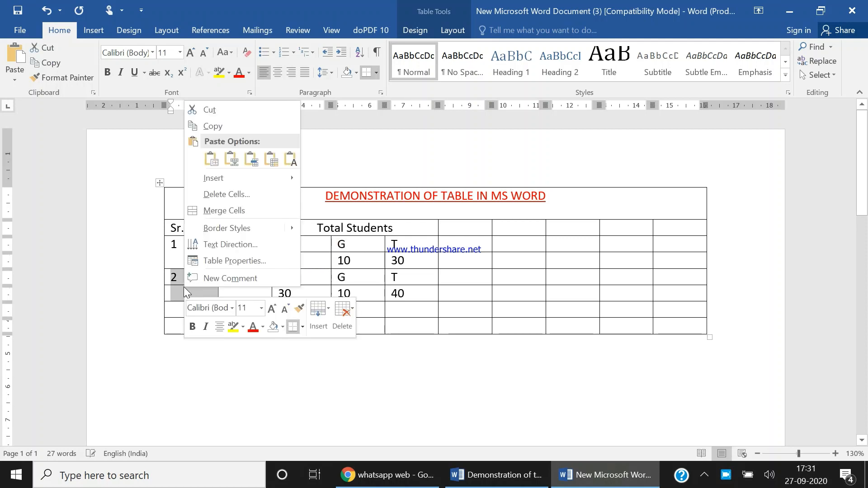
click(241, 209)
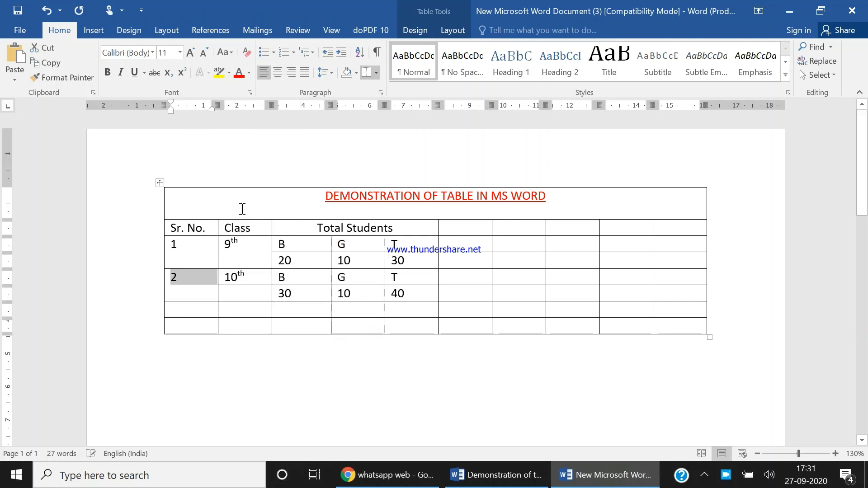
Merge the 10th class cell with the empty cell directly below it
drag(251, 280, 248, 294)
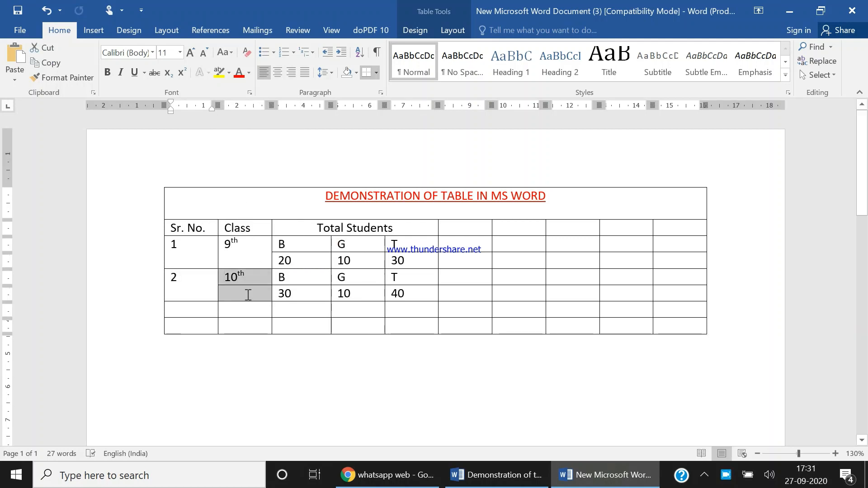
right_click(241, 291)
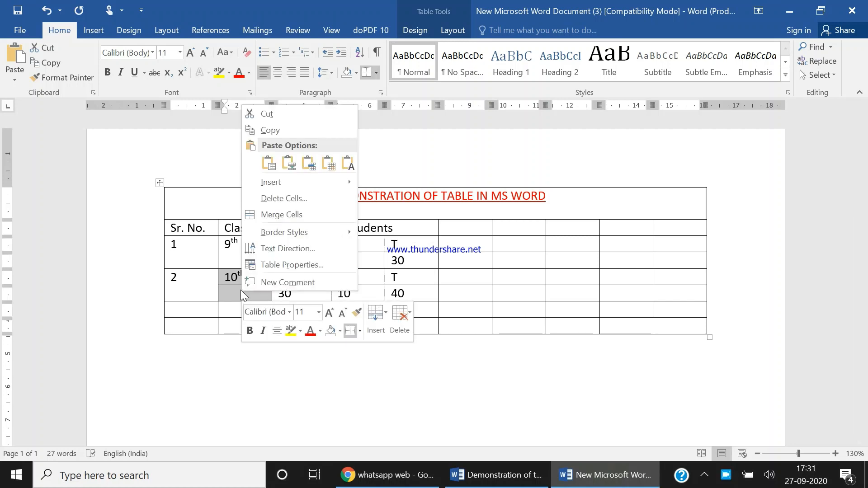
click(280, 215)
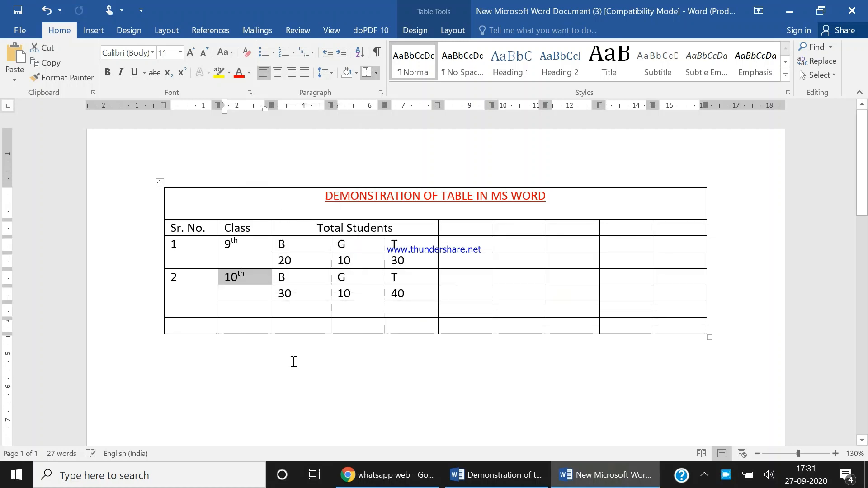
click(293, 361)
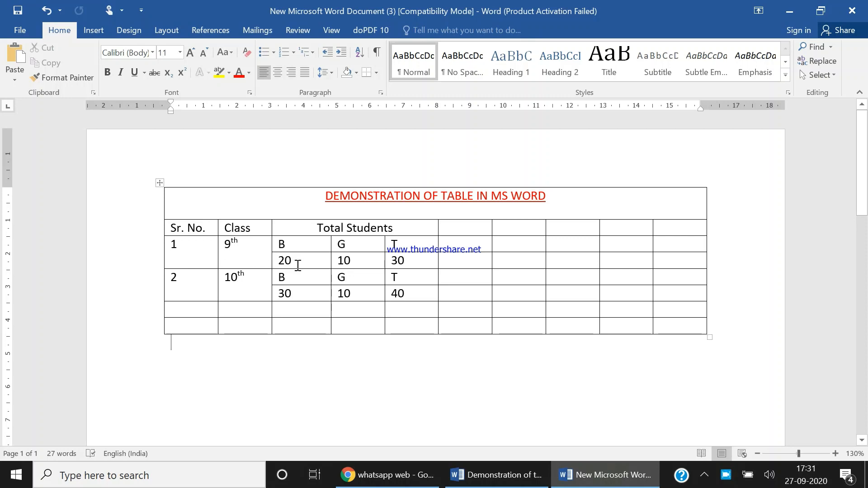
Enter serial number 3 and the text H2SO4 in the Class column of the row below the 10th class entry
click(189, 312)
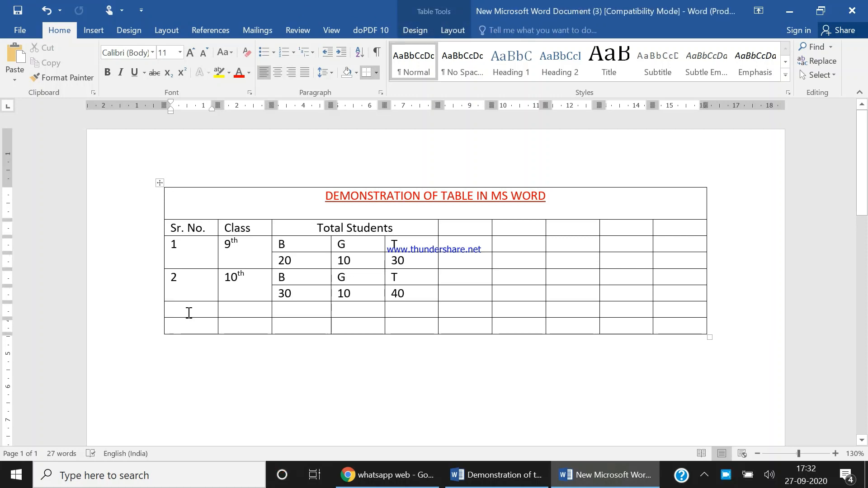
text(3)
click(246, 315)
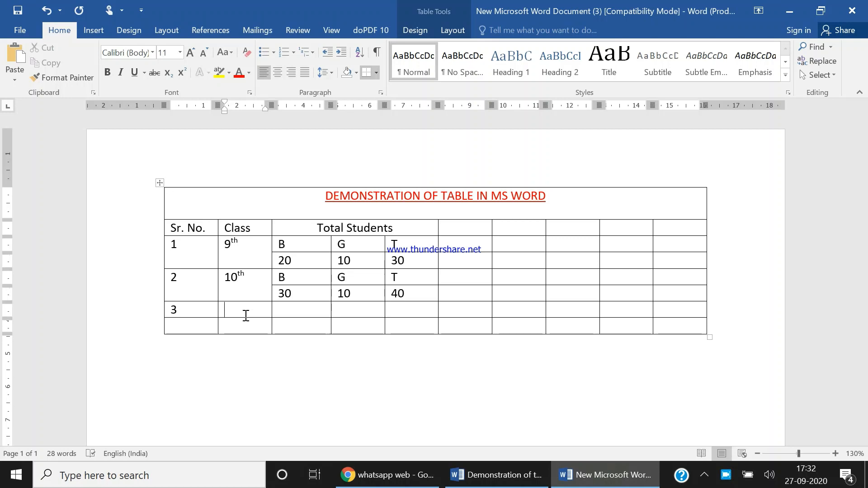
text(H2SO4)
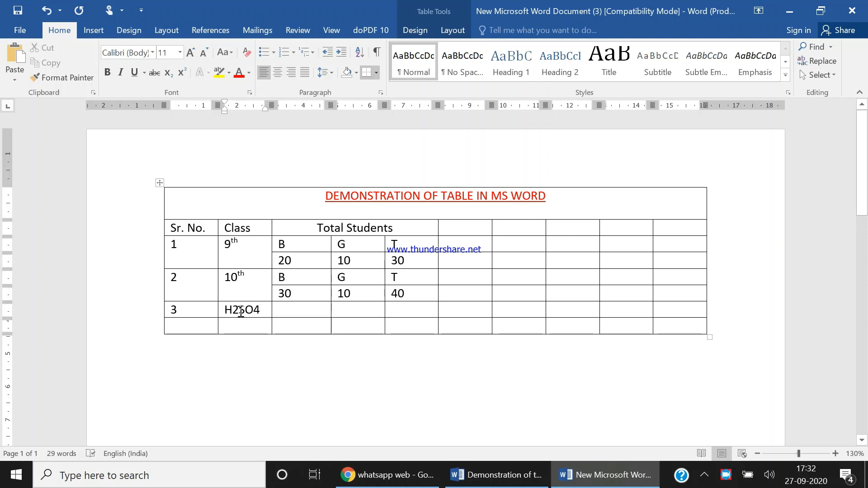
Format the 2 and the 4 in H2SO4 as subscripts
drag(240, 310, 233, 310)
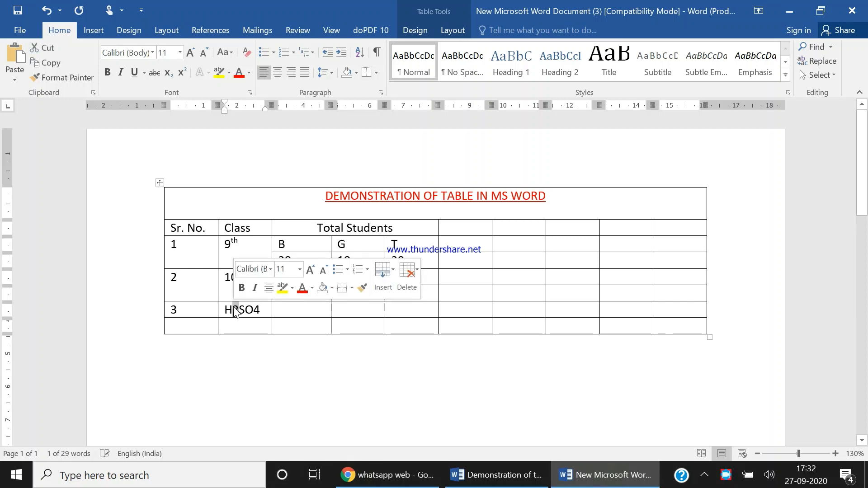
click(166, 75)
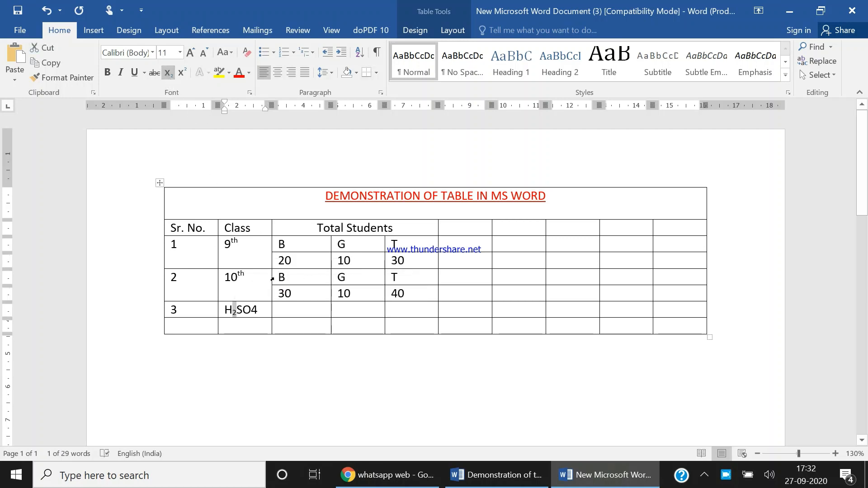
click(258, 311)
drag(258, 312, 253, 312)
click(169, 77)
Insert the Ω symbol in the cell next to the H2SO4 formula
click(293, 318)
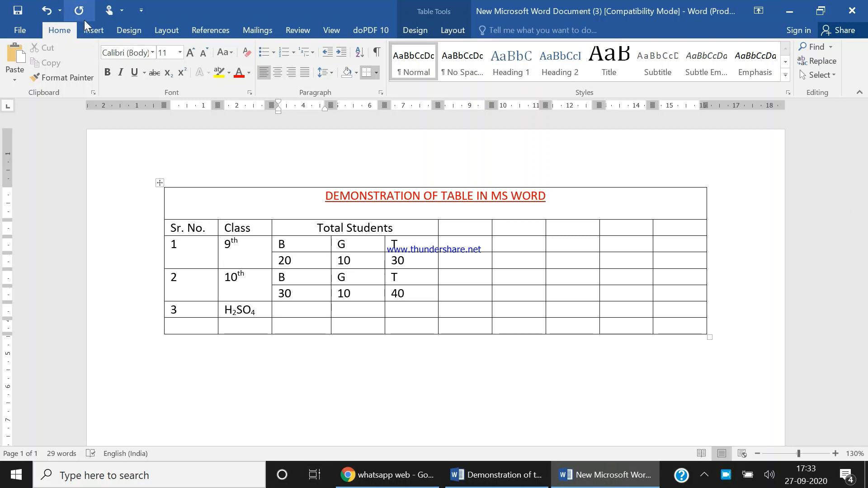
click(92, 31)
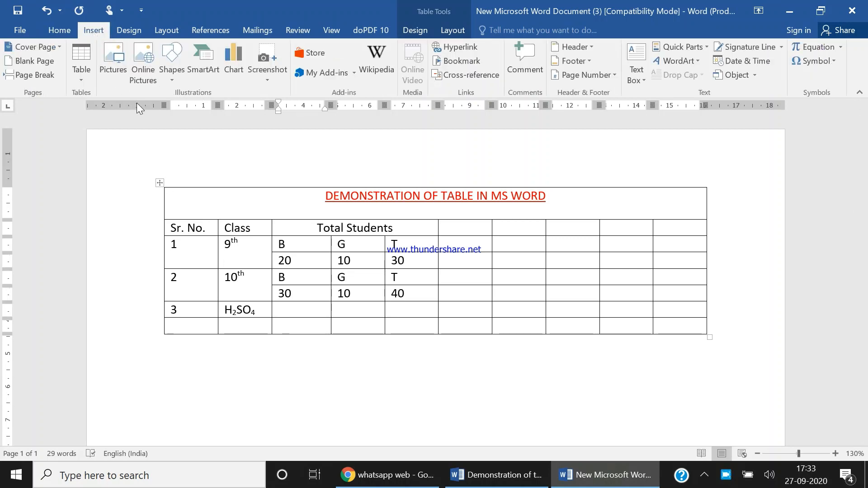
click(835, 62)
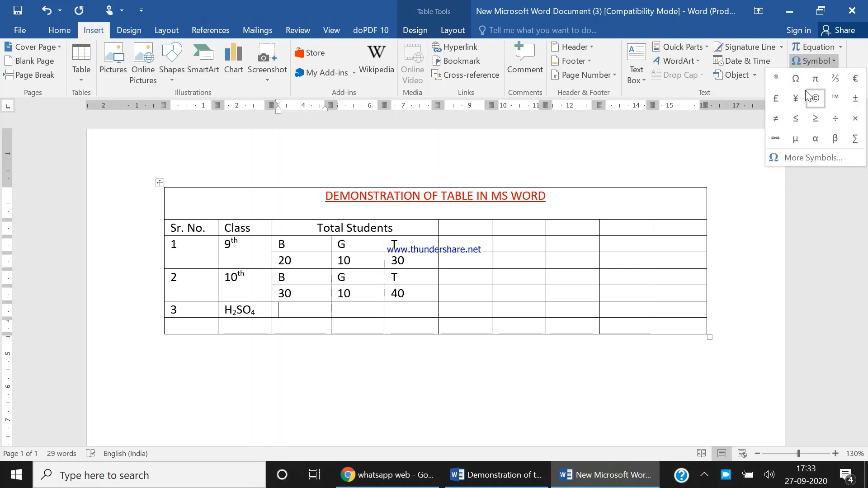
click(796, 81)
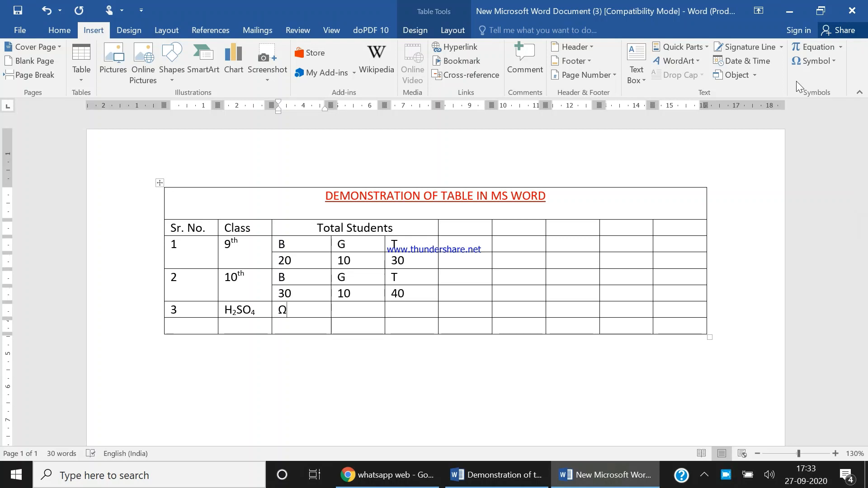
Insert a single π symbol from the full symbol list in the cell next to Ω
click(360, 311)
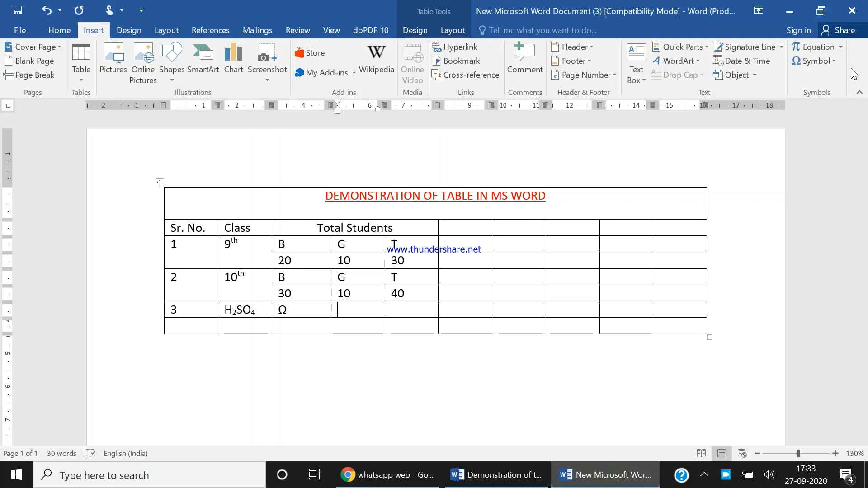
click(838, 62)
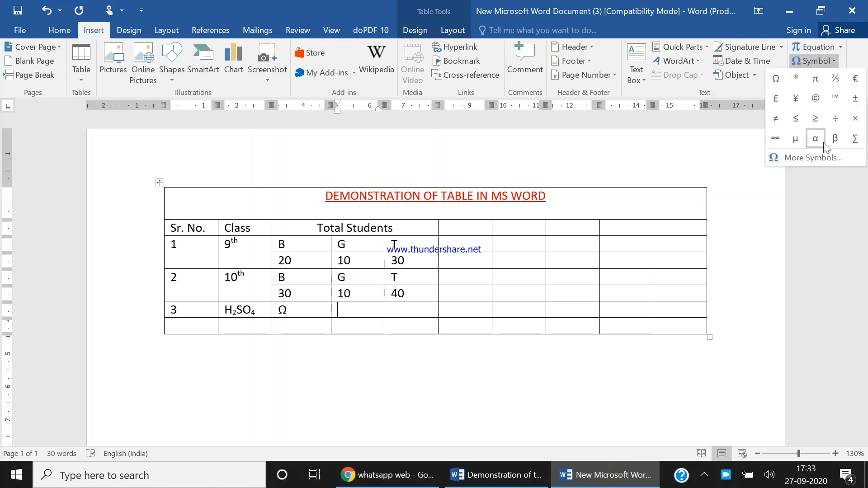
click(803, 158)
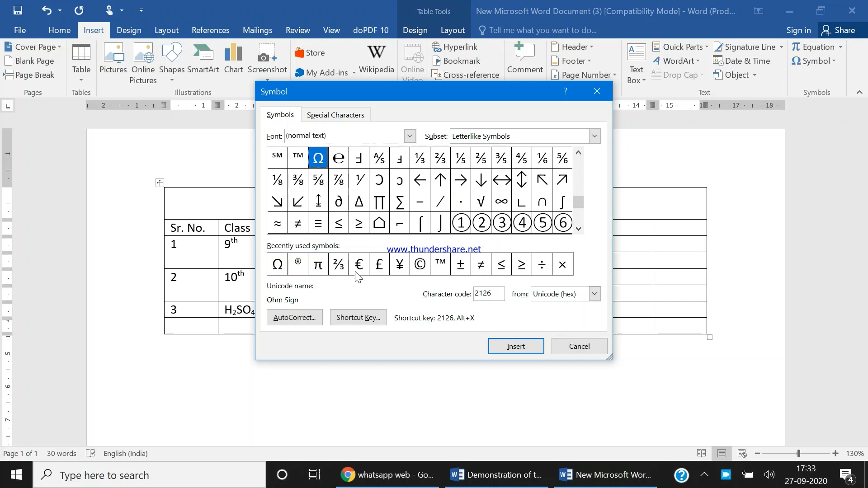
click(318, 267)
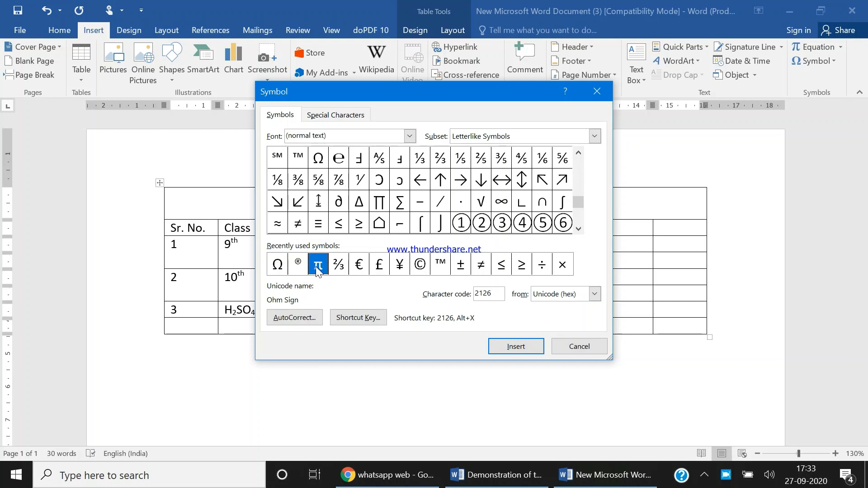
click(531, 351)
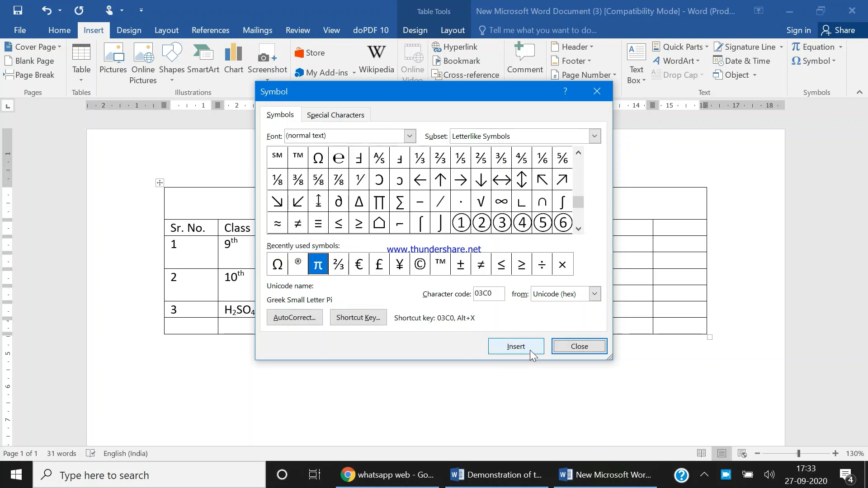
click(521, 350)
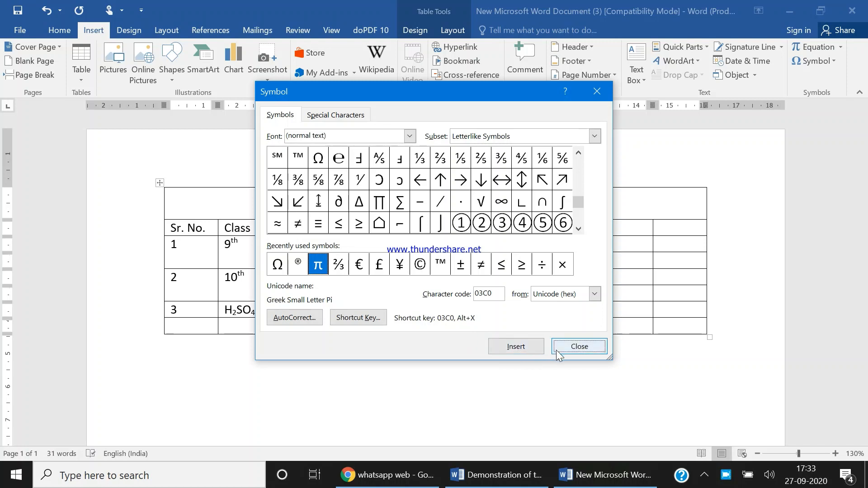
click(557, 352)
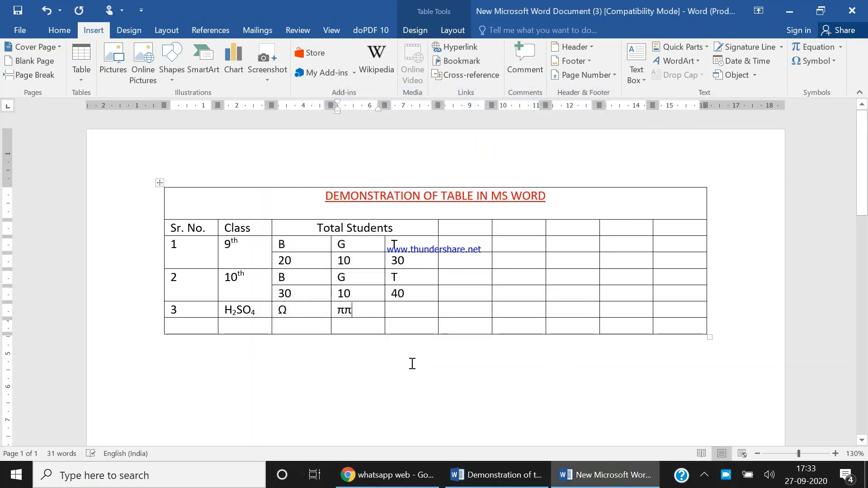
key(BackSpace)
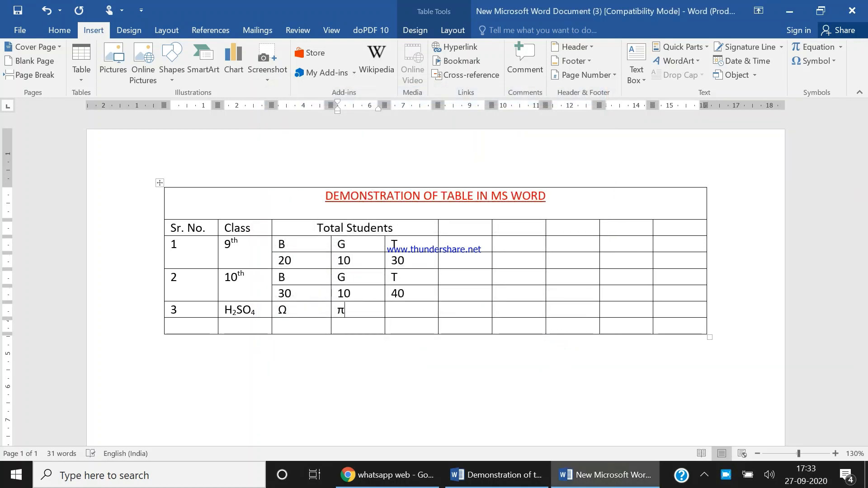
Change the pi symbol to capital Π and place 1/2 on a new line below it in the same cell
key(shift+F3)
text(1/2)
key(Left)
key(Return)
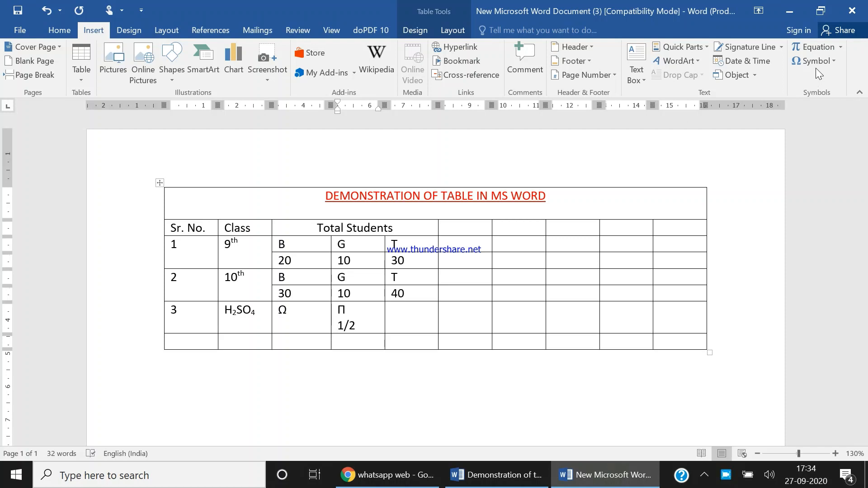
Merge the five empty heading-row cells beside Total Students into one cell
click(466, 228)
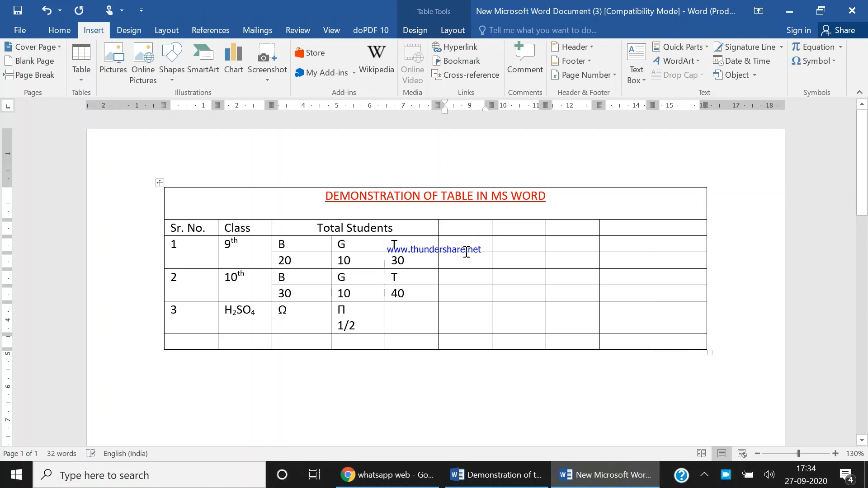
drag(461, 227, 703, 228)
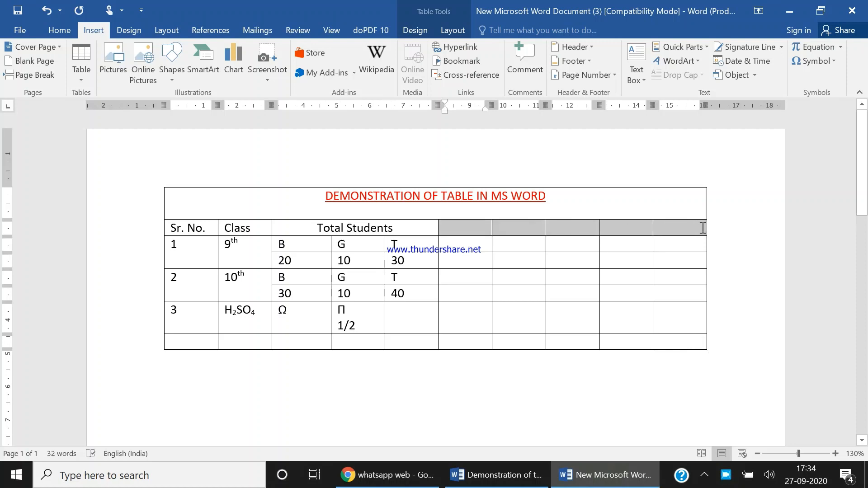
right_click(587, 232)
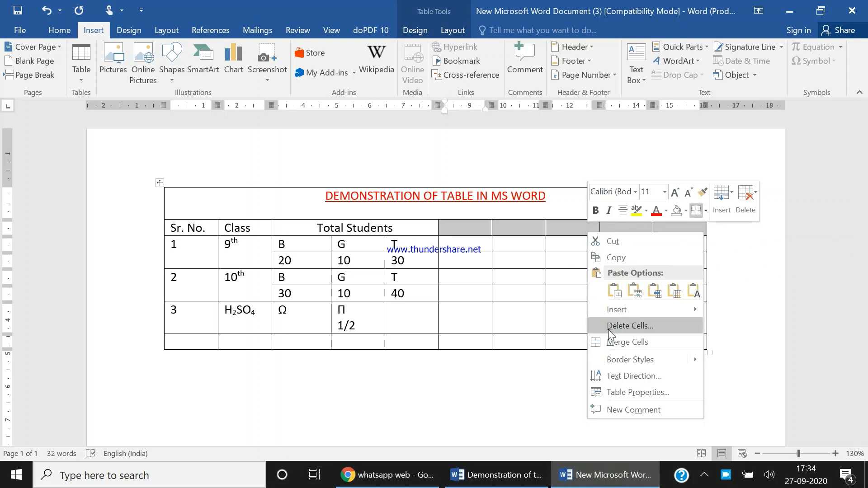
click(613, 343)
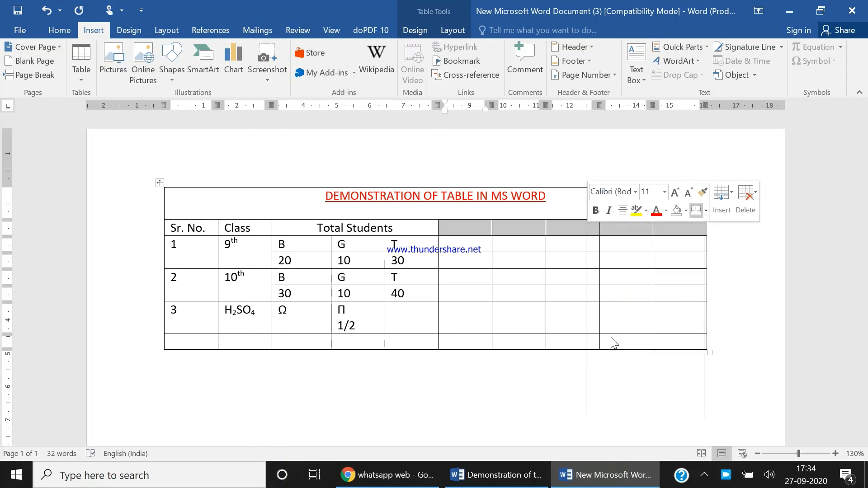
Enter "We are learning to create a able in MS word" in the merged heading cell beside Total Students
click(477, 229)
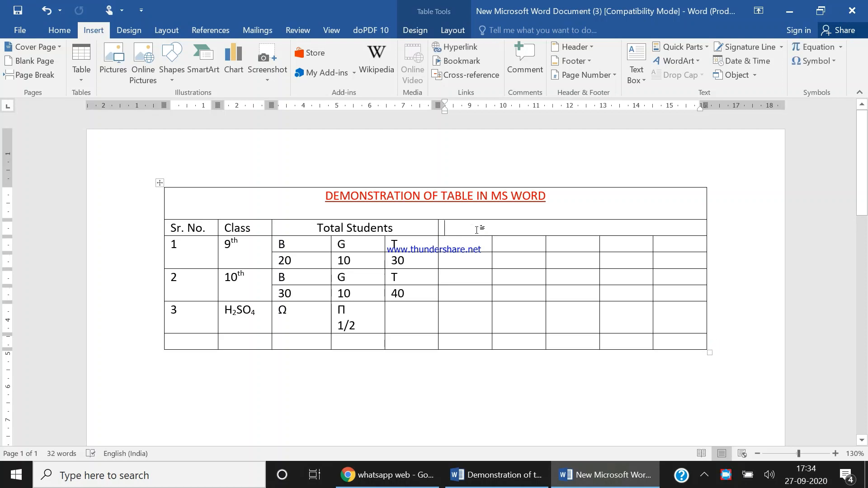
text(We)
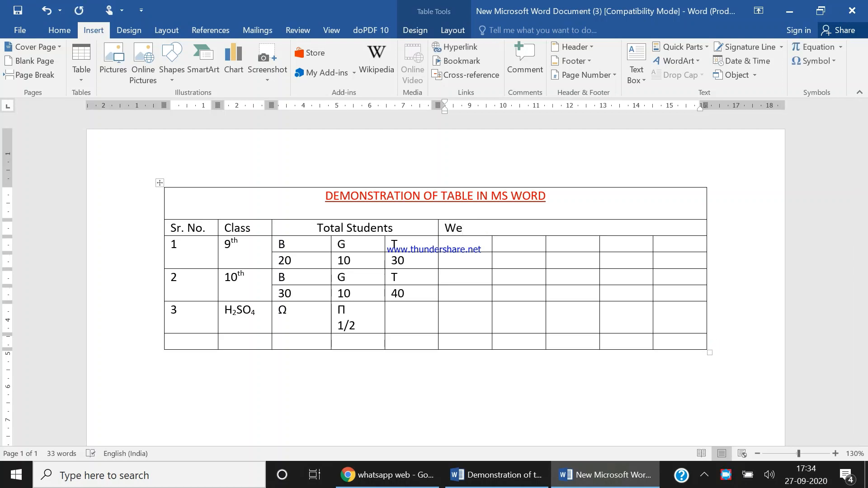
text( are learning to)
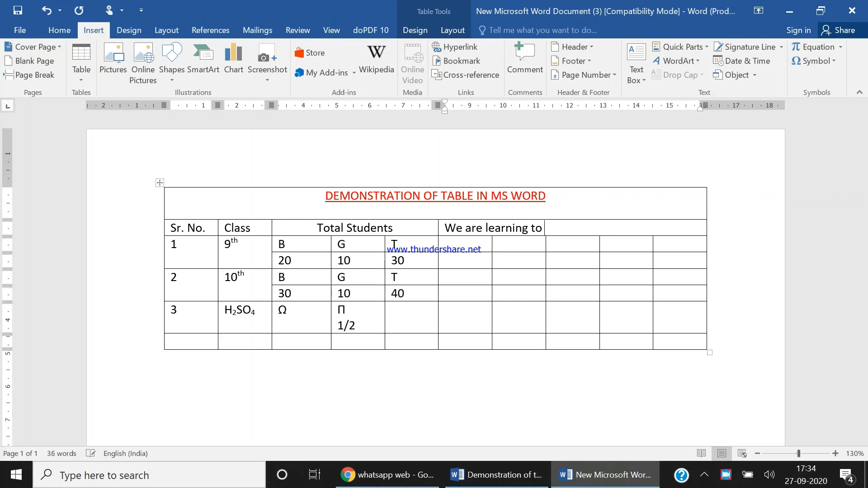
text( create a abl)
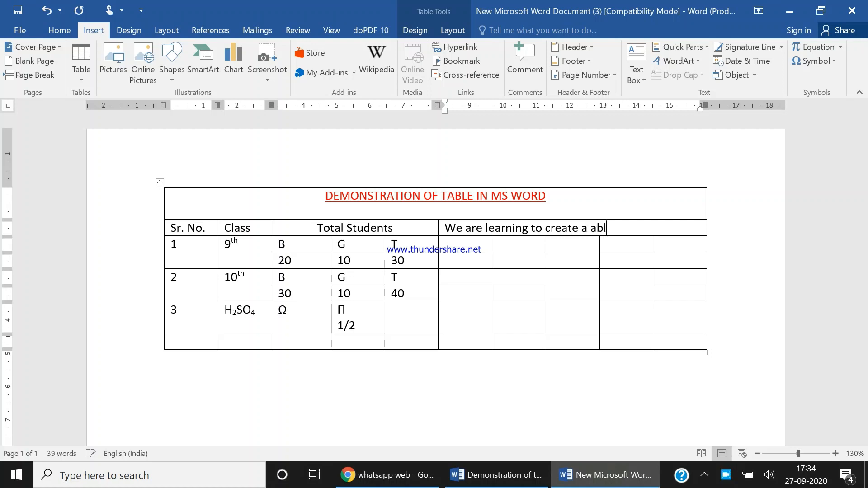
text(e in MS word)
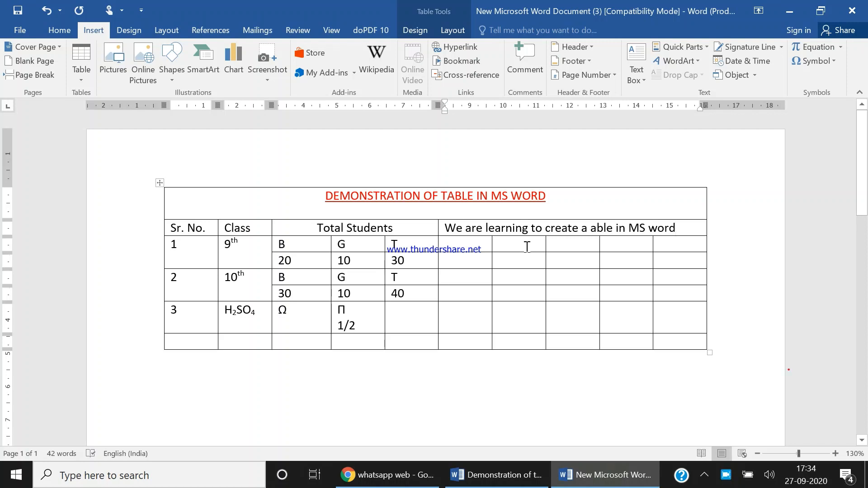
Merge the last four cells of the first 9th class row and enter Table in the merged cell
drag(528, 247, 663, 246)
right_click(574, 242)
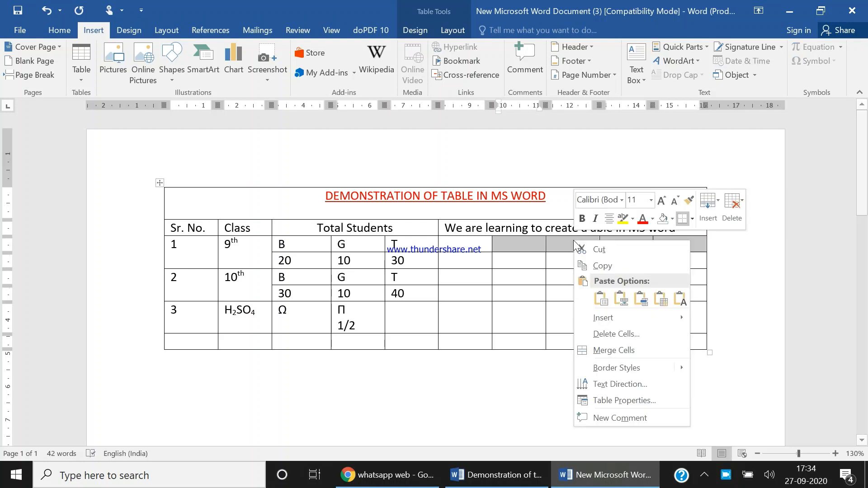
click(609, 348)
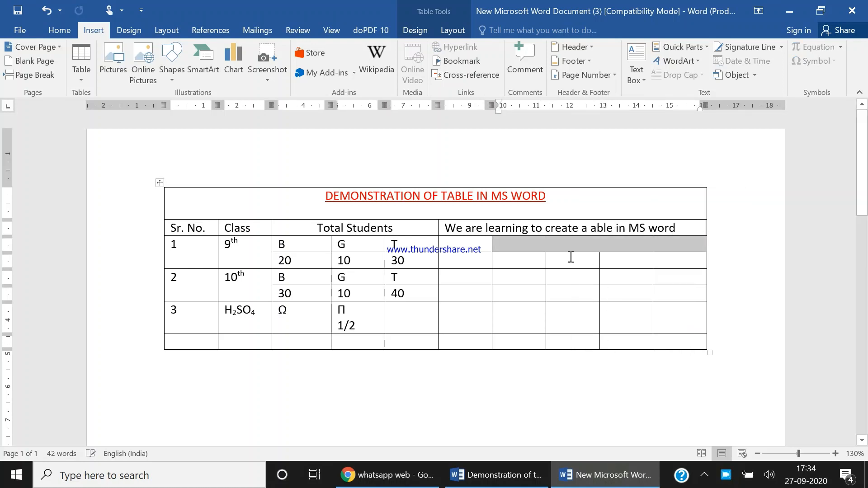
click(566, 243)
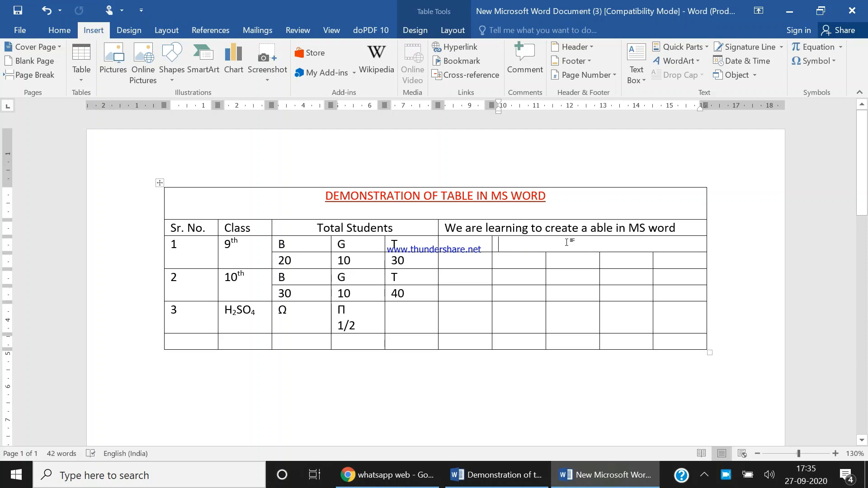
text(Table)
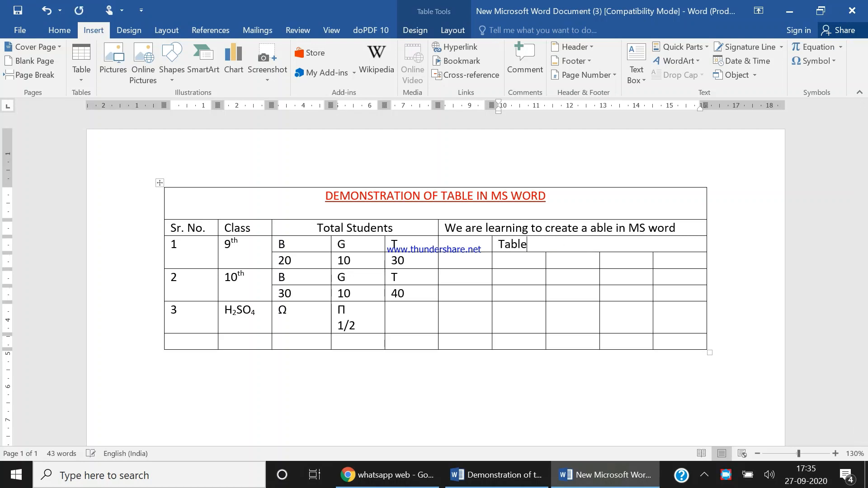
Complete the merged cell in the first 9th class row so it reads "Table is easy to learn"
text( is easy to learn)
click(538, 277)
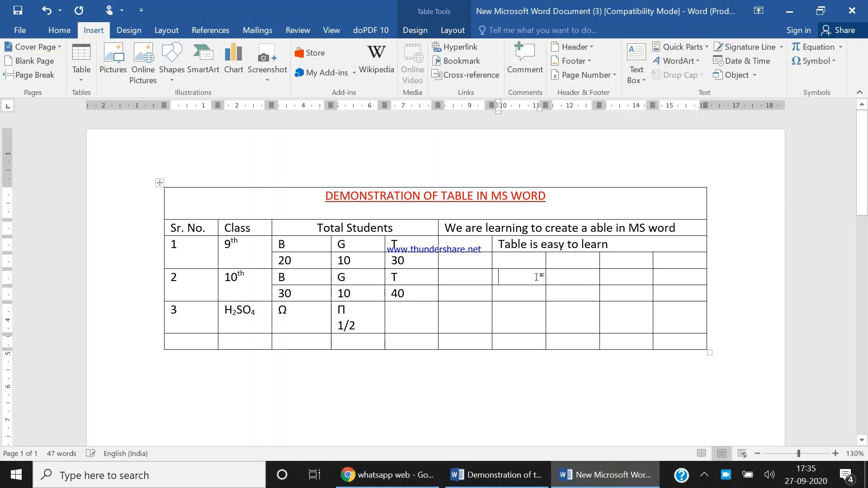
Try rotating the "Table is easy to learn" text to read vertically downward, and undo the text direction change
click(498, 245)
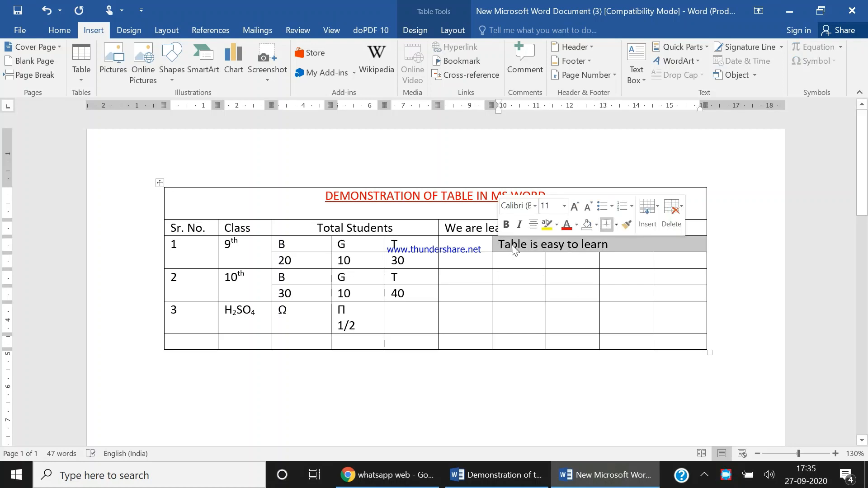
right_click(514, 248)
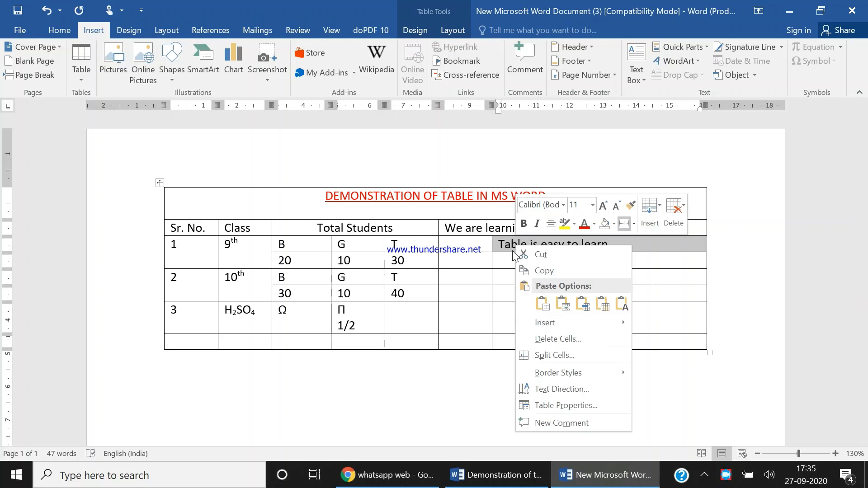
click(542, 389)
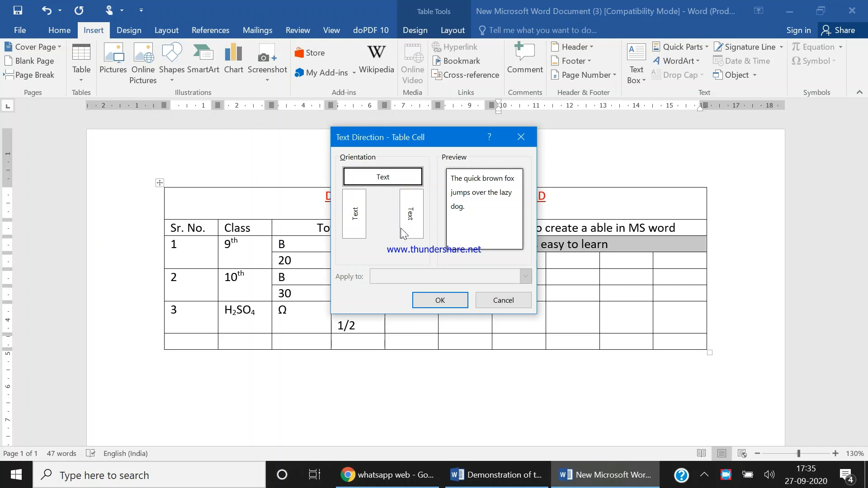
click(357, 229)
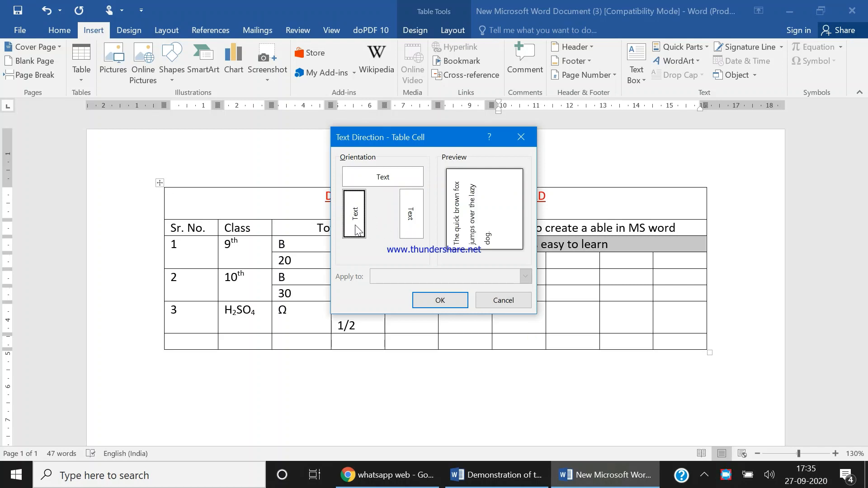
click(411, 224)
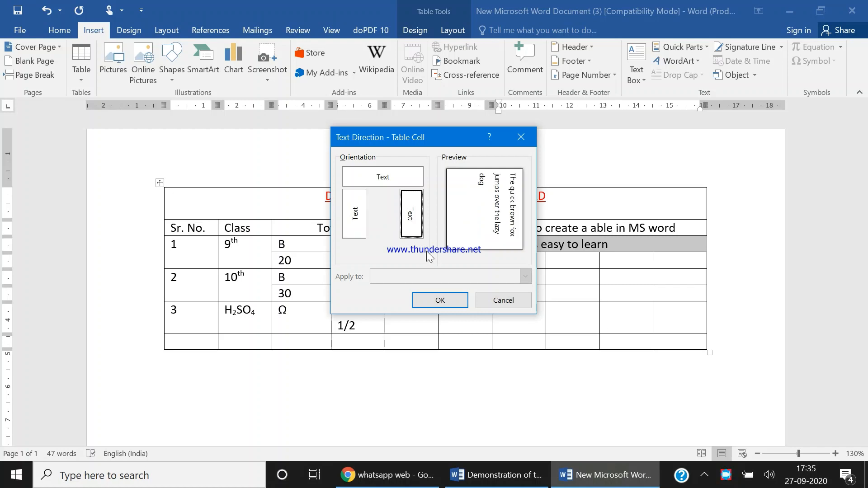
click(442, 302)
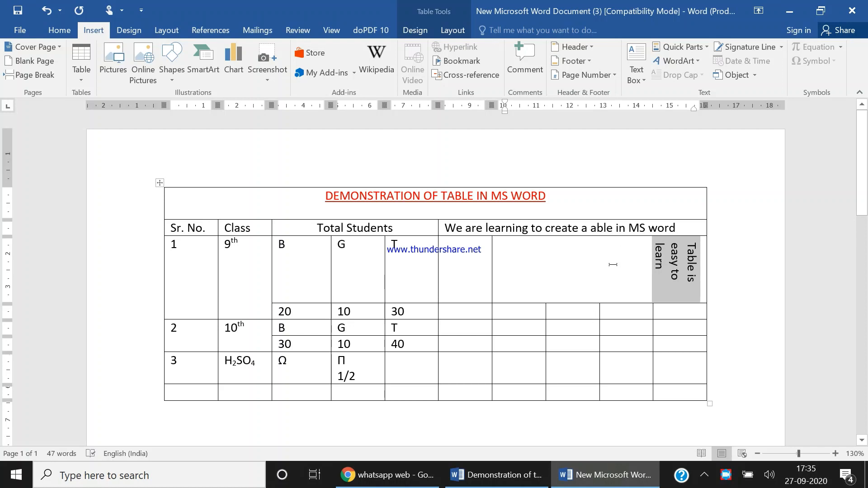
key(ctrl+z)
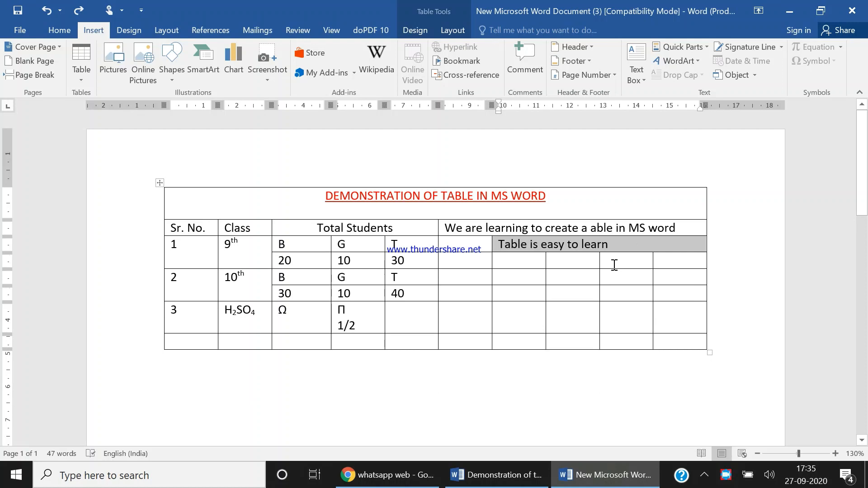
Set the text direction of the "Table is easy to learn" cell to vertical, reading from top to bottom
right_click(542, 245)
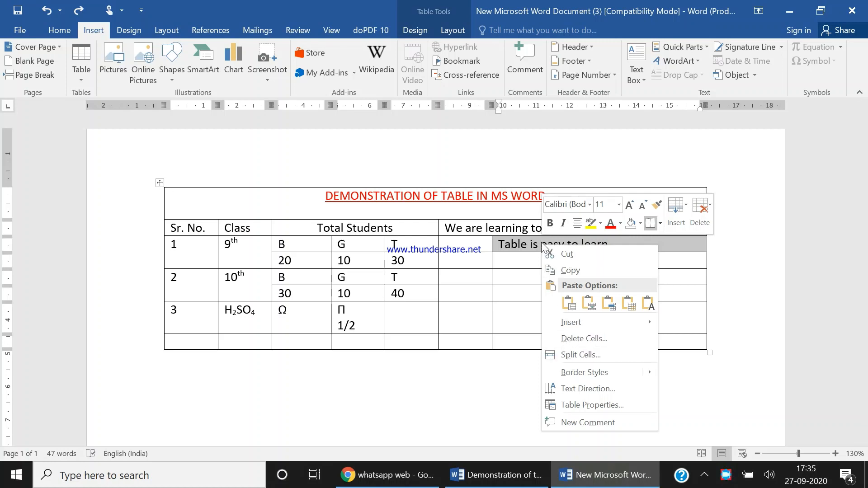
click(576, 244)
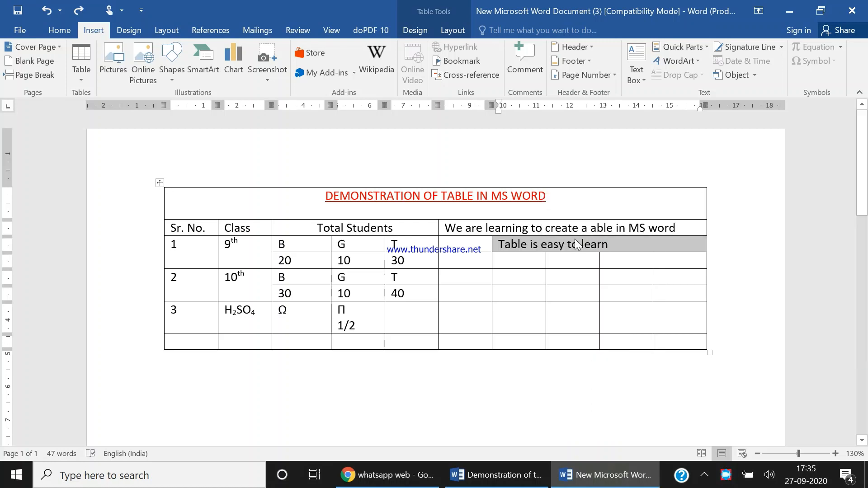
right_click(570, 248)
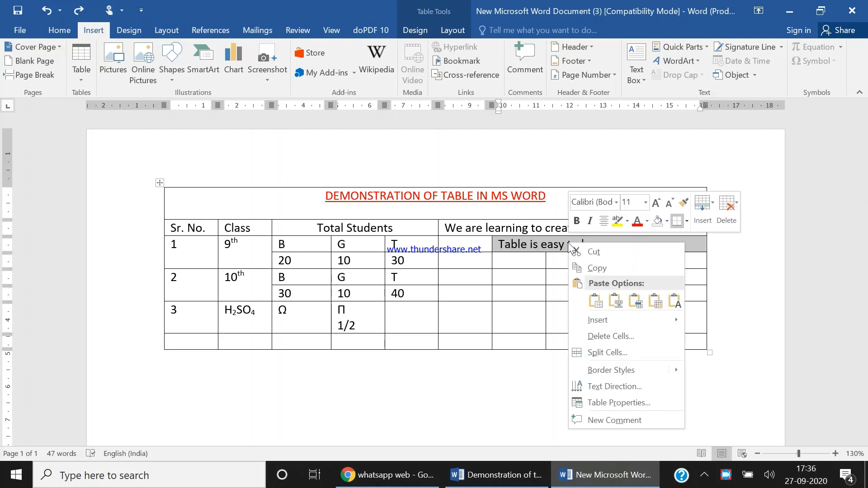
click(616, 390)
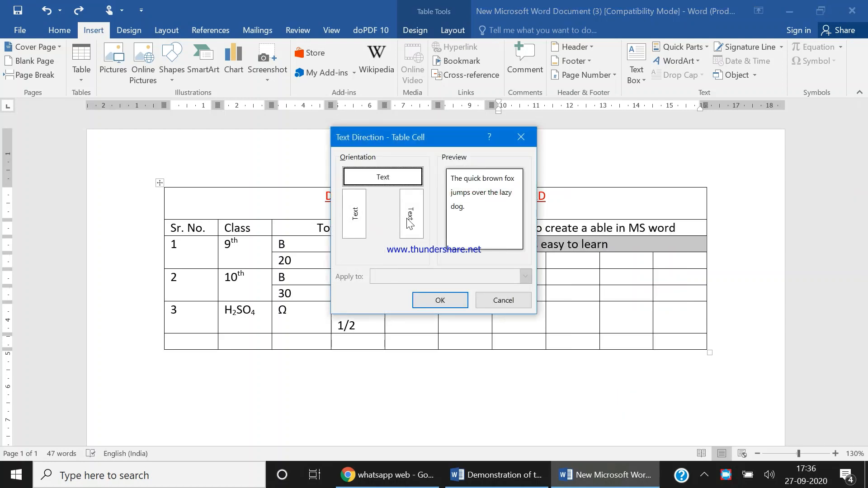
click(410, 221)
click(429, 300)
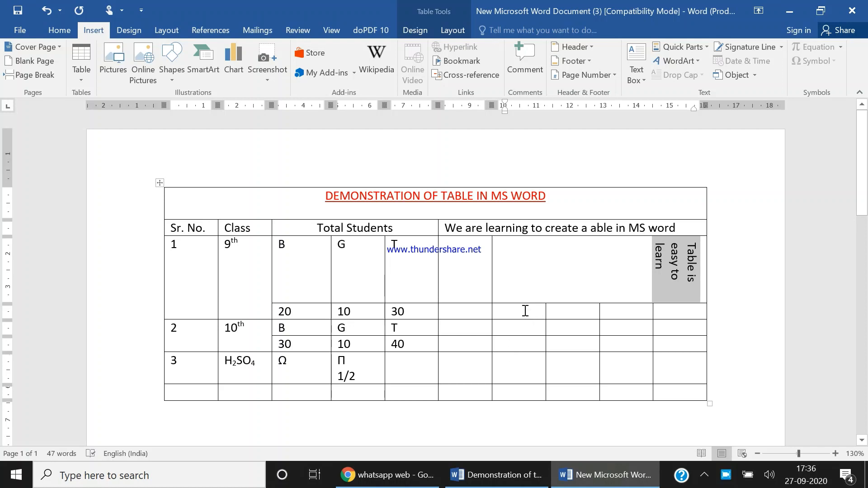
Merge the last four cells of the second 9th class row and enter "I want to split the cell" in the merged cell
drag(519, 311, 691, 311)
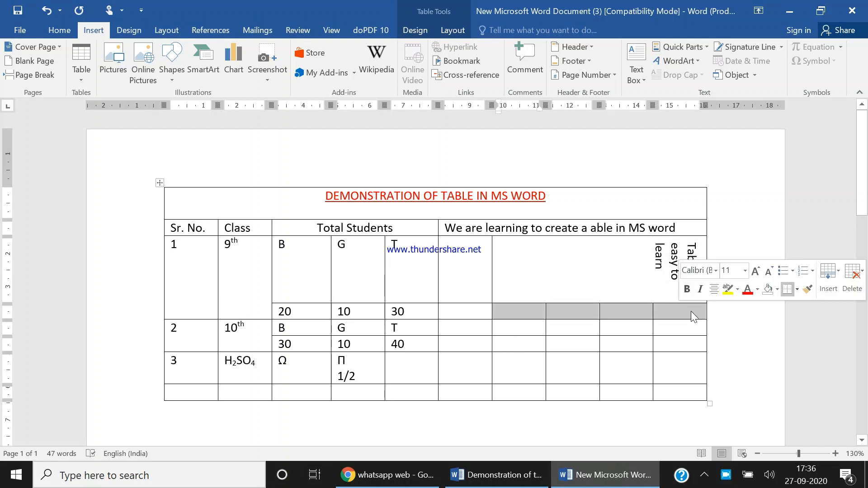
right_click(626, 309)
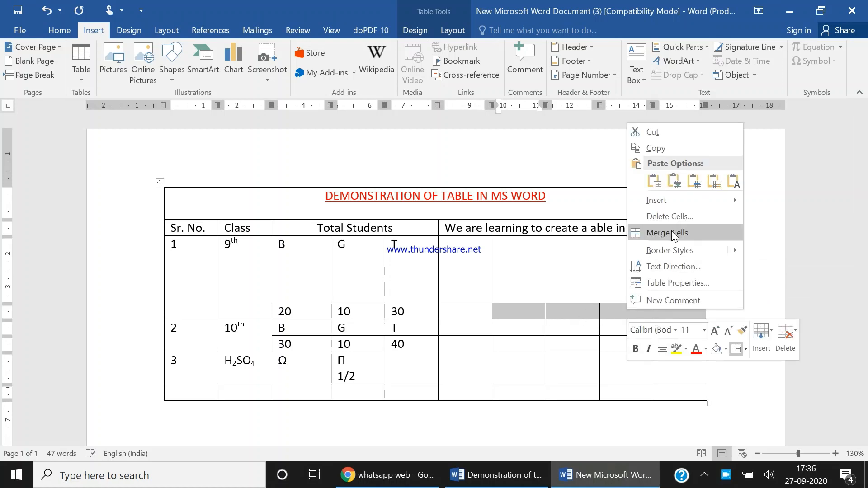
click(671, 233)
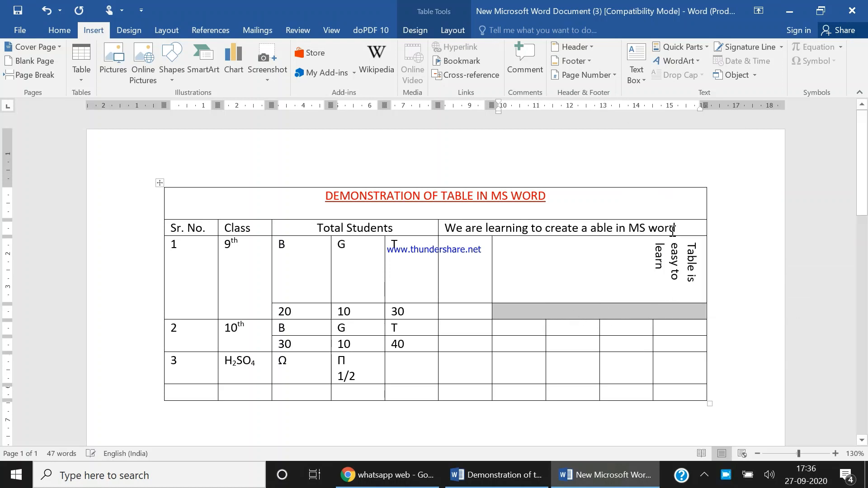
click(576, 317)
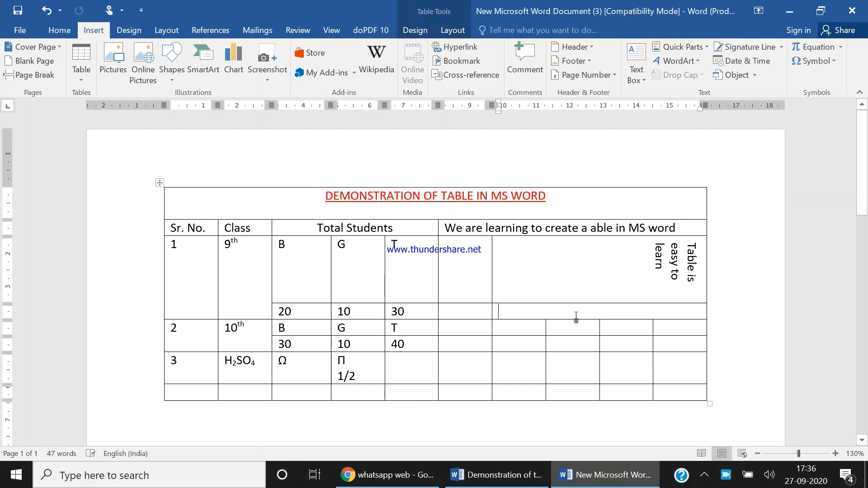
text(I wan)
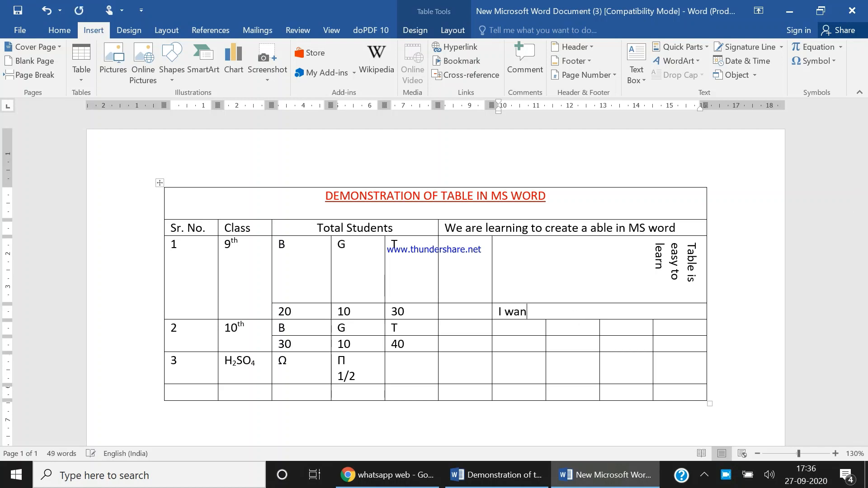
text(t to split the cell)
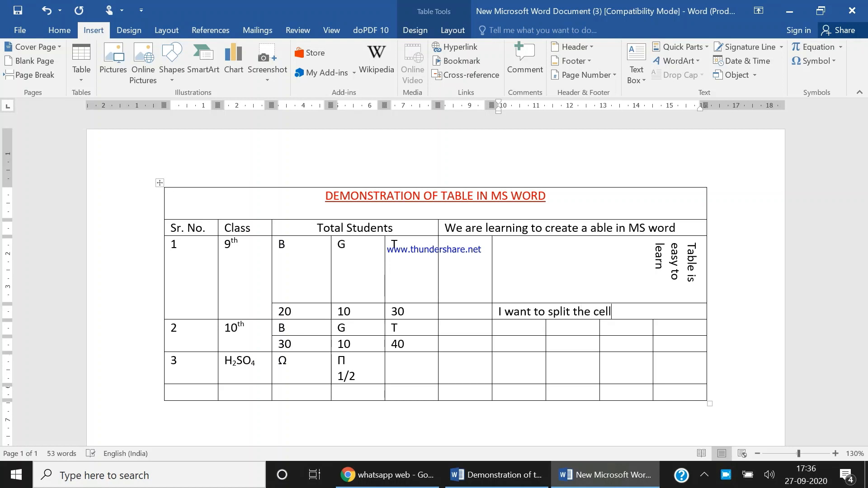
click(596, 346)
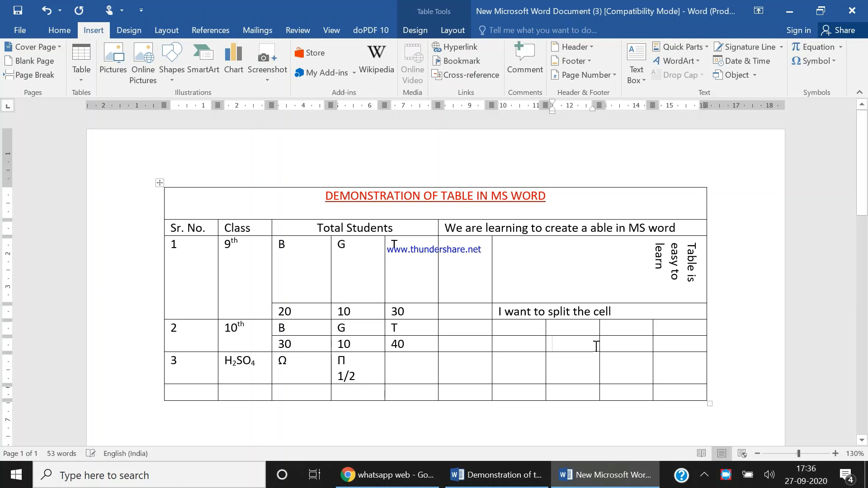
click(496, 311)
click(518, 311)
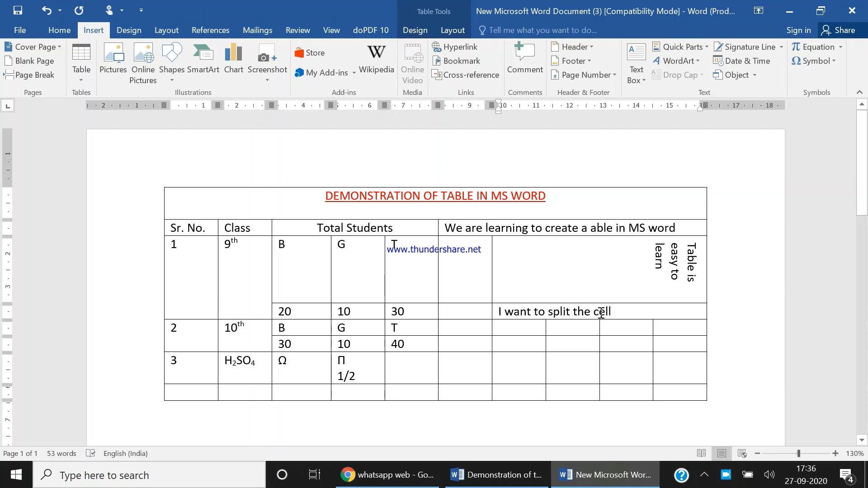
drag(602, 313, 499, 312)
click(603, 344)
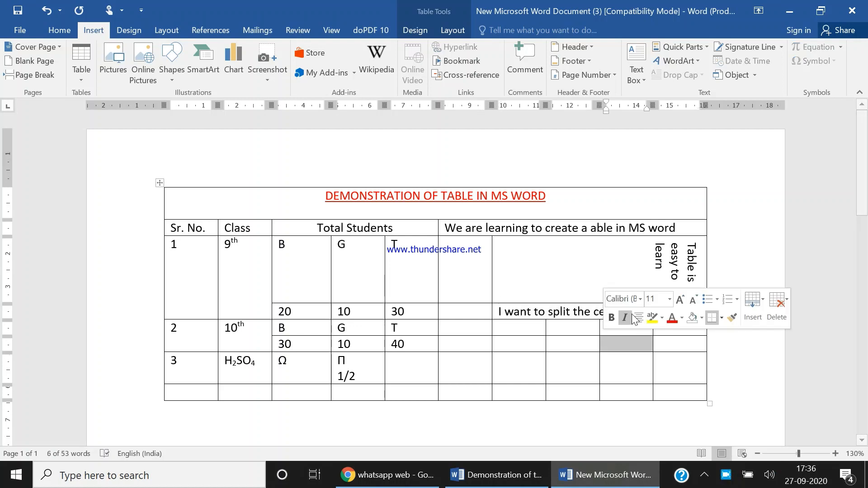
drag(561, 268, 633, 317)
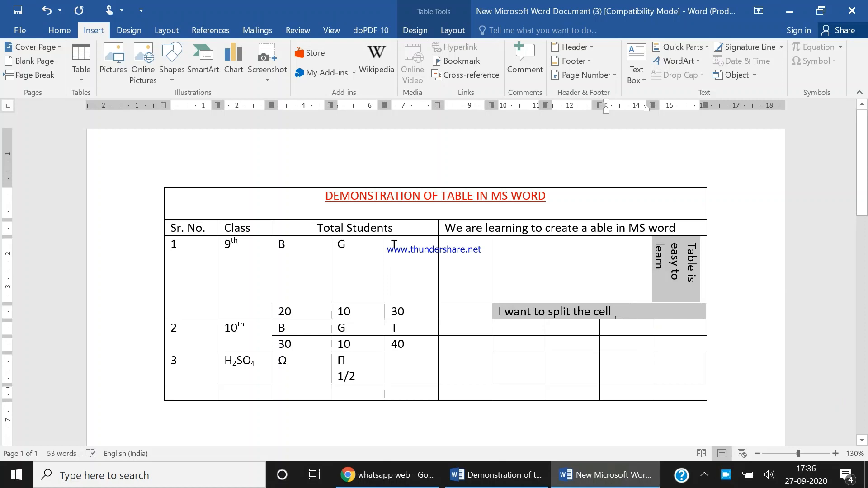
Split the "I want to split the cell" cell into 2 columns and 1 row
click(620, 315)
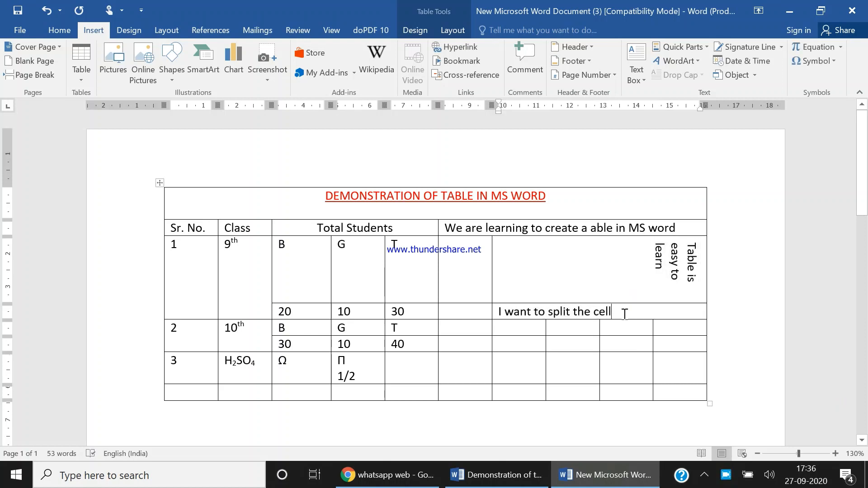
right_click(626, 314)
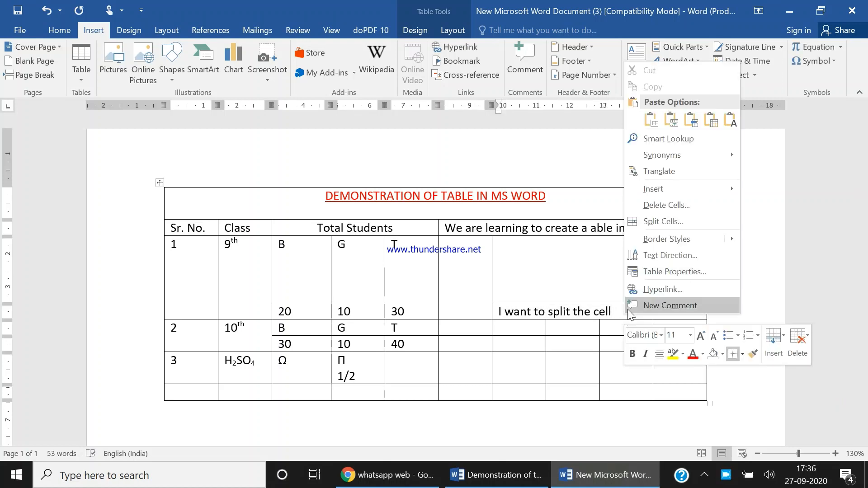
click(652, 223)
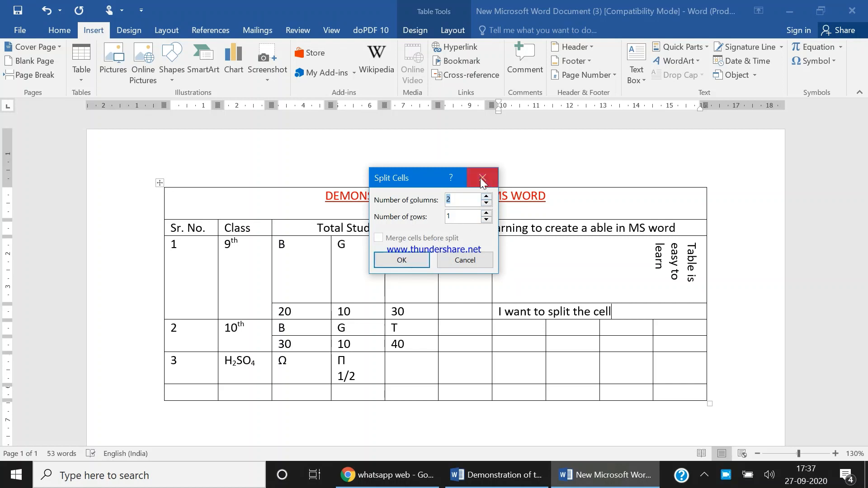
click(405, 261)
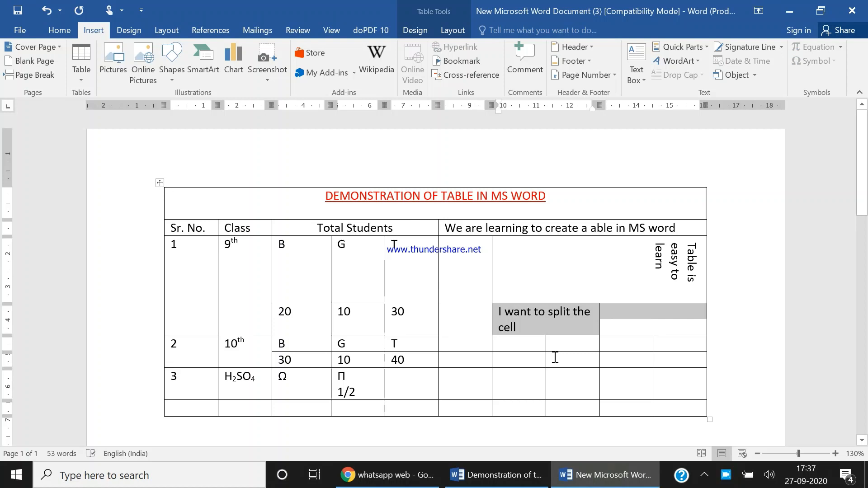
click(573, 351)
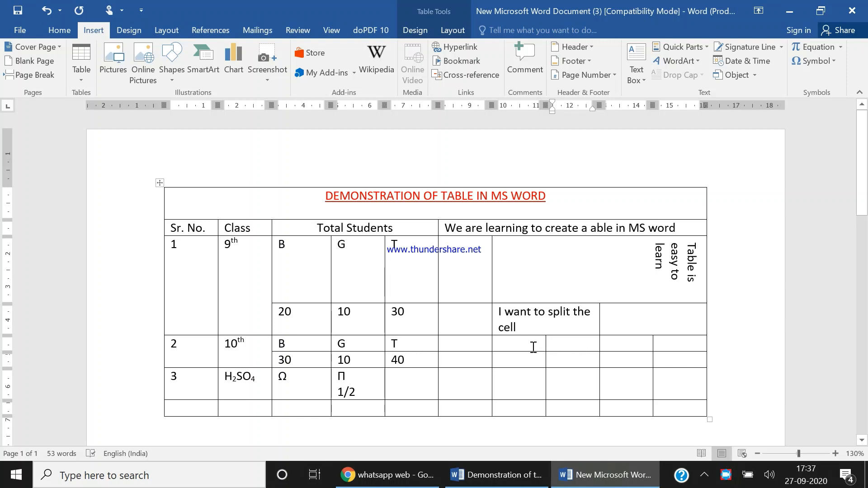
drag(536, 346, 672, 352)
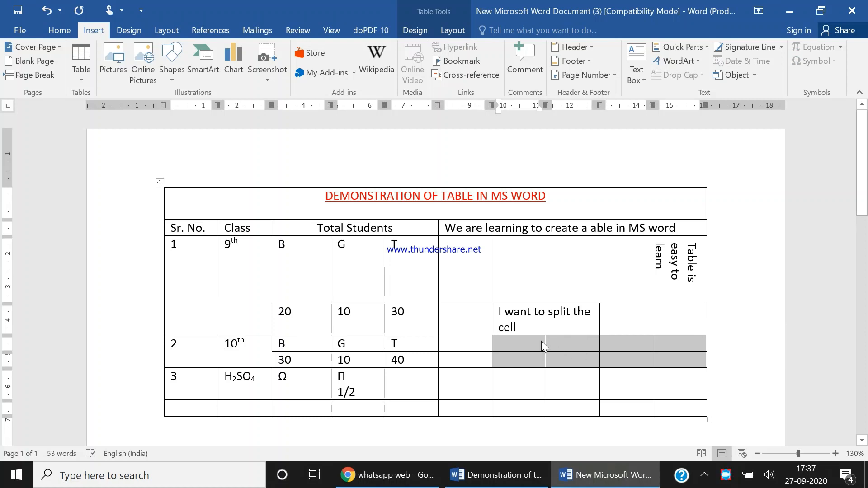
click(528, 346)
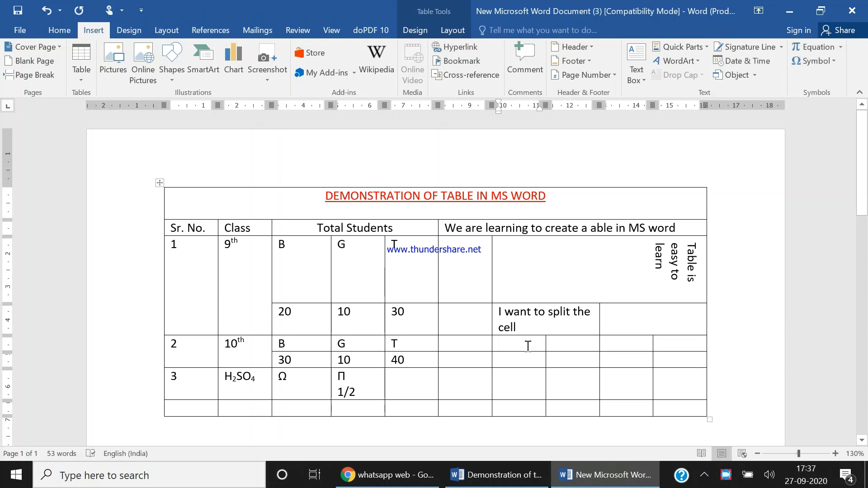
drag(528, 346, 688, 357)
drag(592, 351, 588, 348)
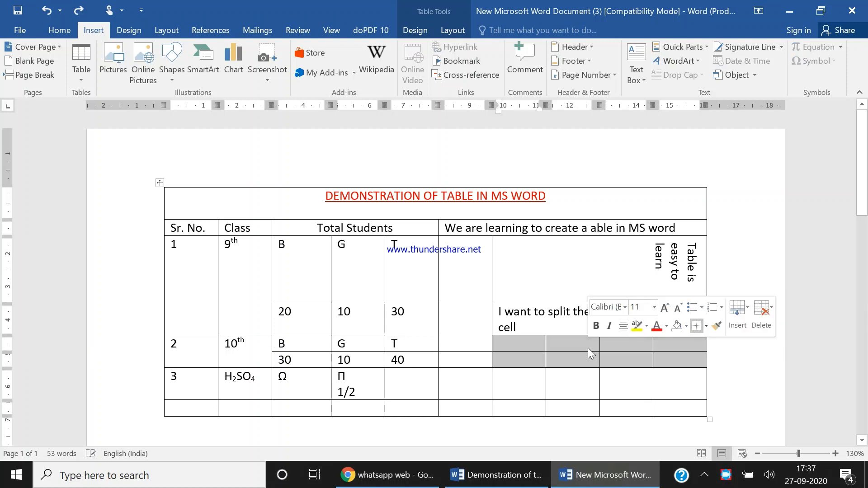
click(588, 350)
right_click(588, 350)
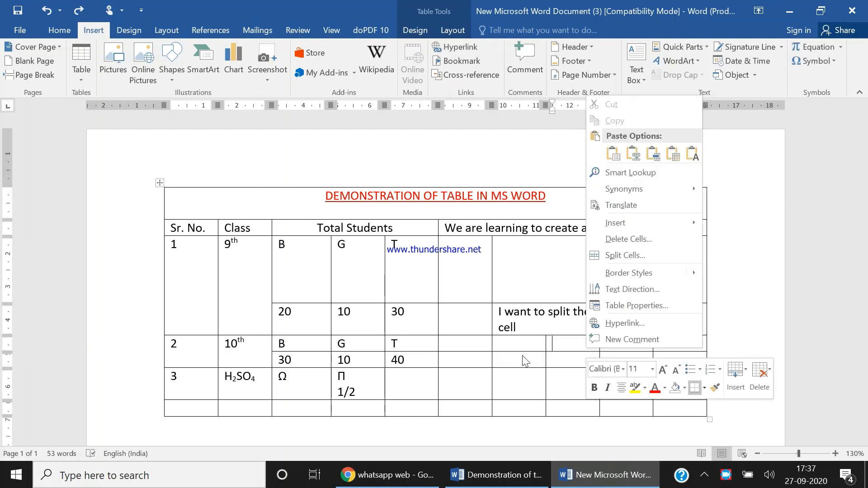
key(Escape)
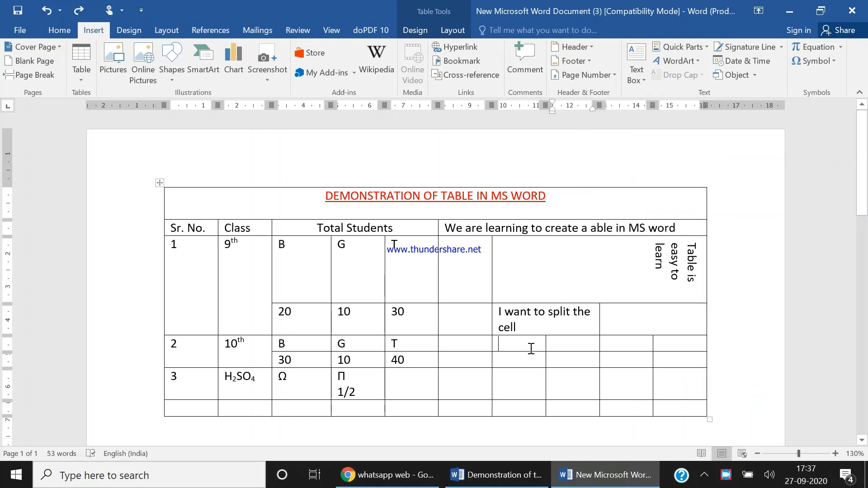
Merge the last four columns of both 10th class rows into one cell and place the cursor in it
mouse_move(531, 347)
mouse_down()
mouse_move(624, 361)
mouse_move(692, 358)
mouse_up()
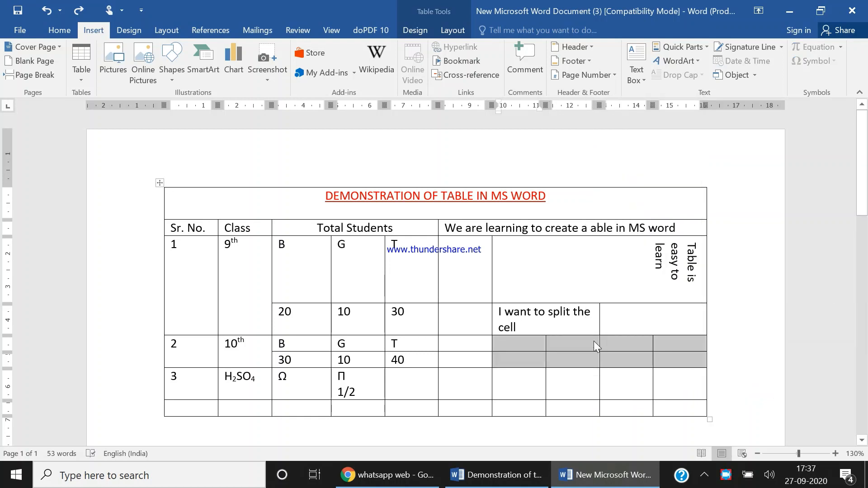
right_click(578, 349)
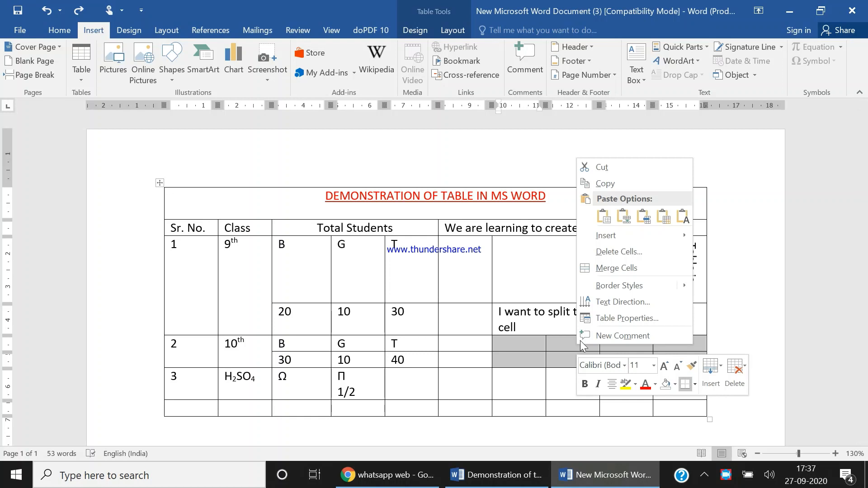
click(634, 270)
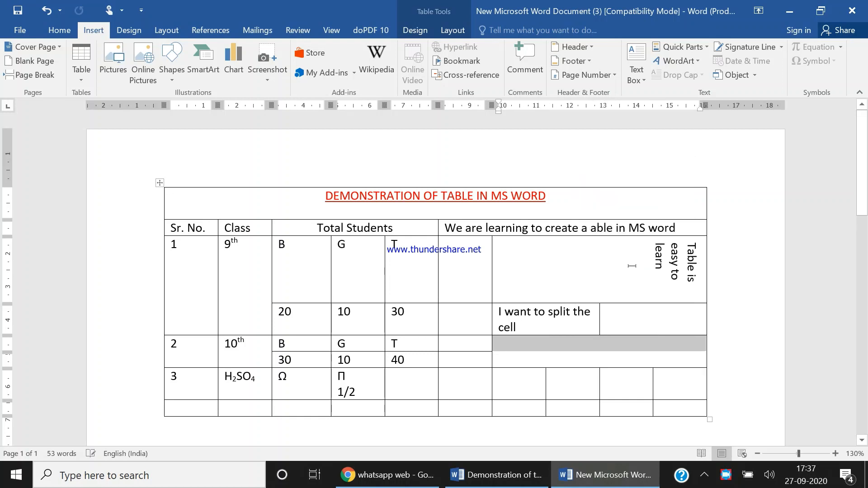
click(588, 372)
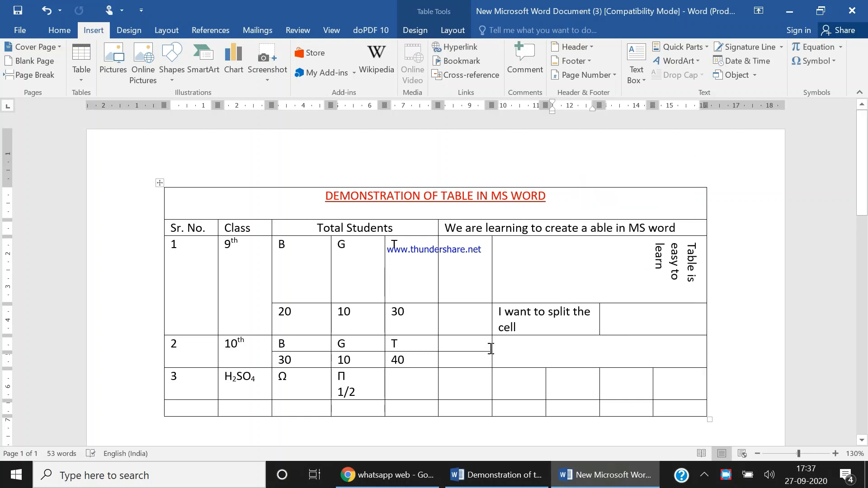
click(543, 355)
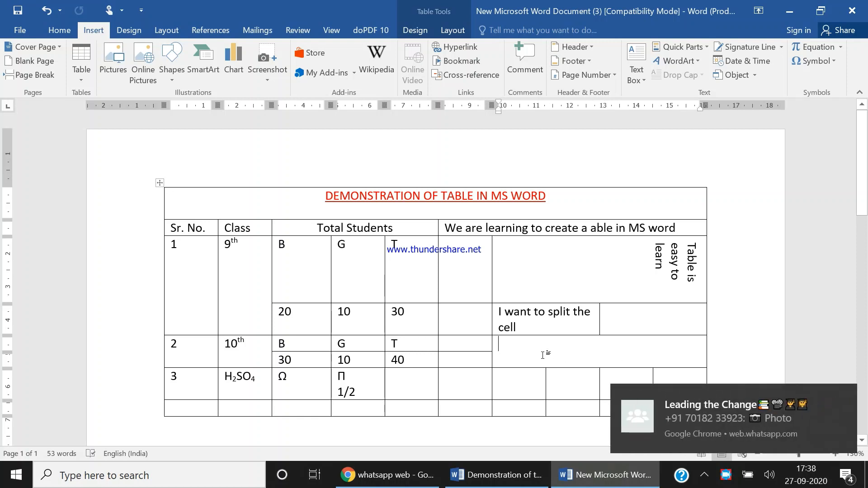
text(T)
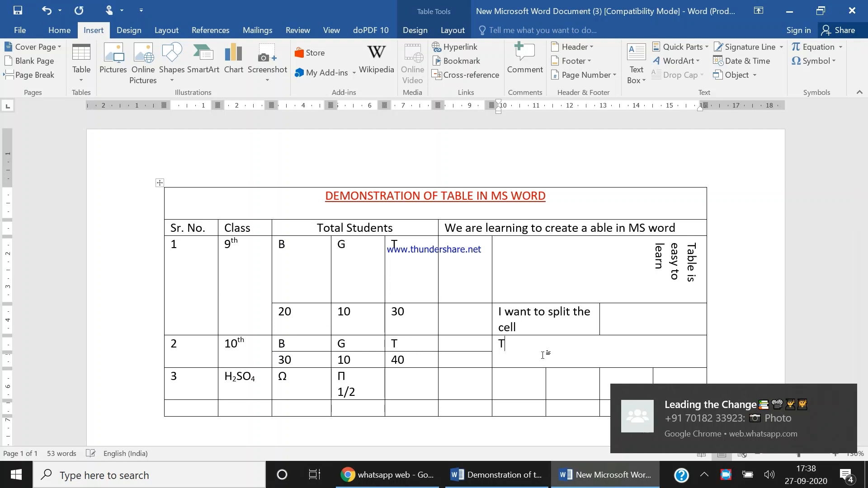
text(able)
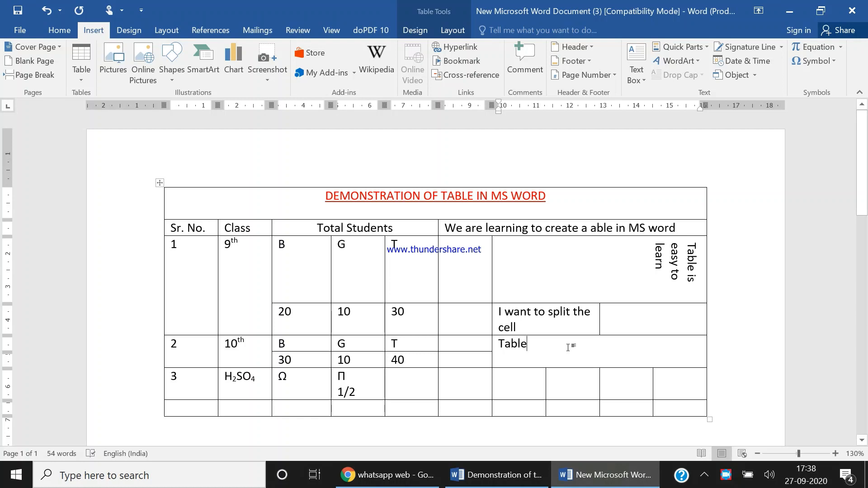
key(BackSpace)
key(BackSpace)
key(BackSpace)
key(BackSpace)
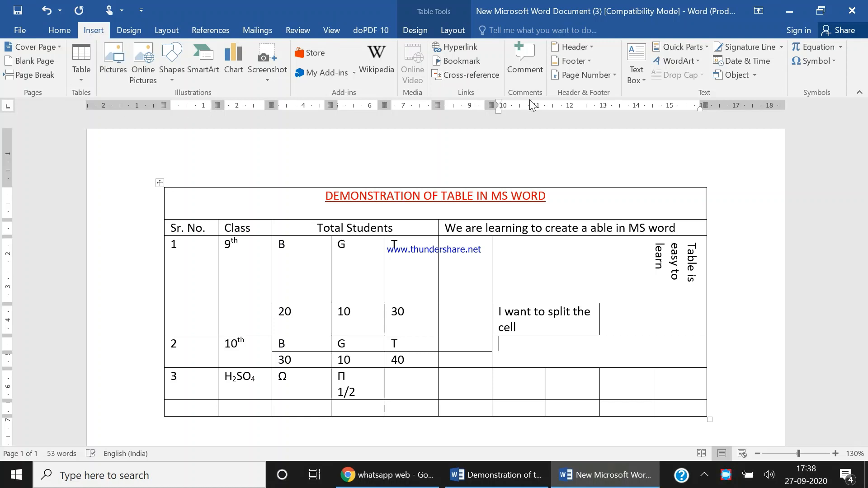
Create a WordArt in the arched black style with the text "Text" at size 20
click(699, 61)
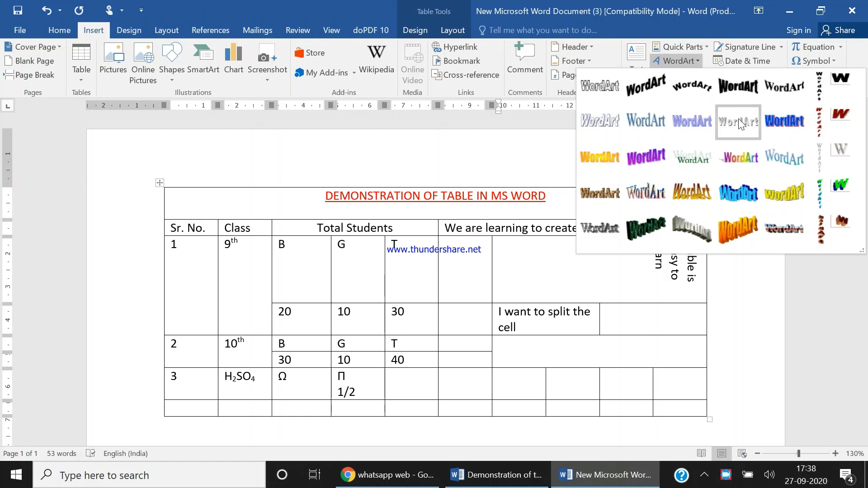
click(691, 93)
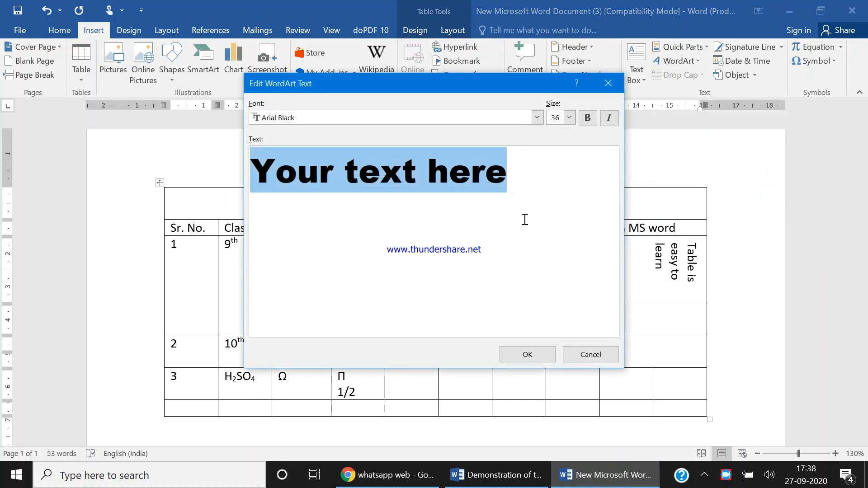
text(Text)
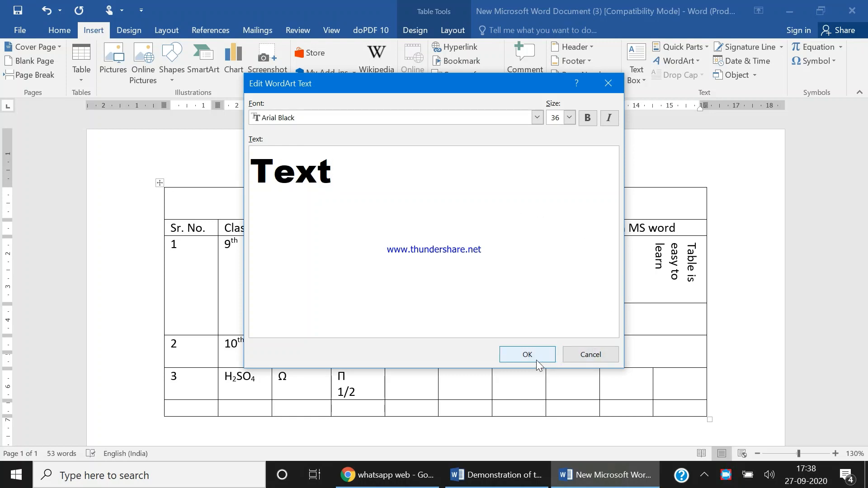
click(570, 118)
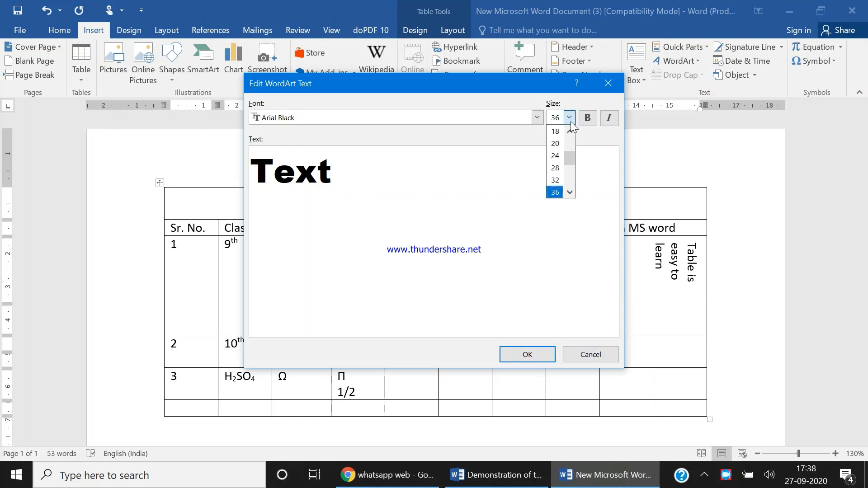
click(560, 143)
Try the Bahnschrift and Arial Narrow fonts on the WordArt text
click(537, 118)
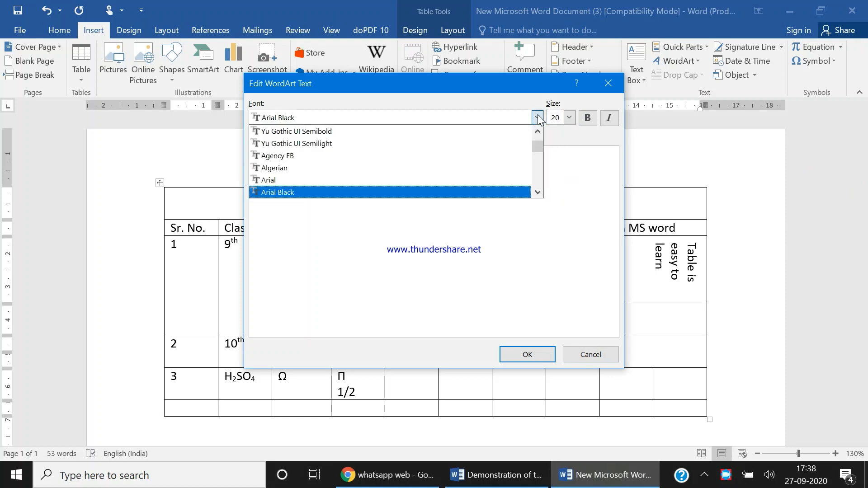
click(537, 192)
click(537, 192)
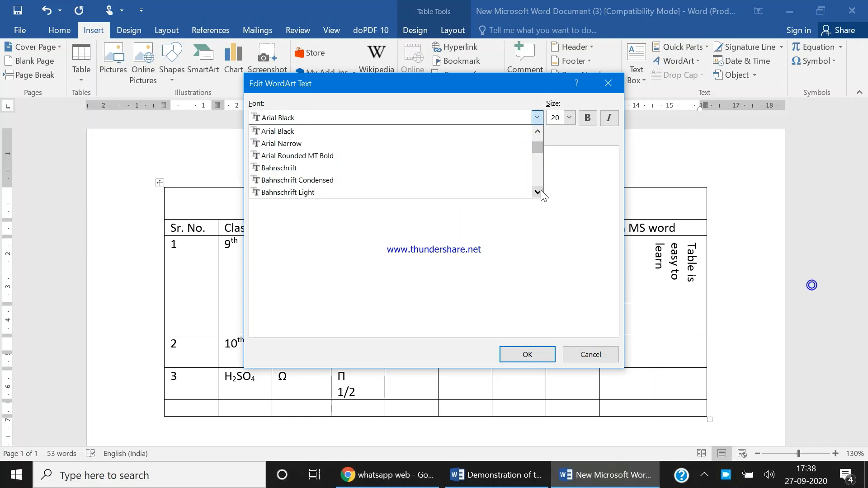
click(424, 169)
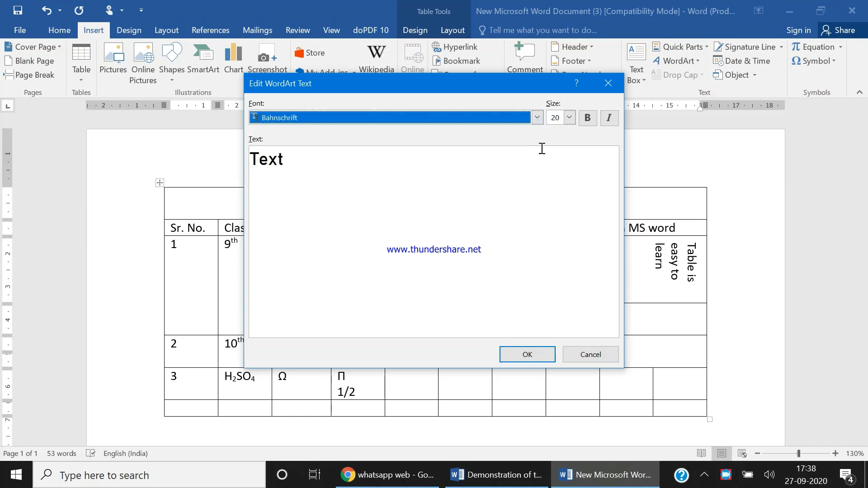
click(537, 117)
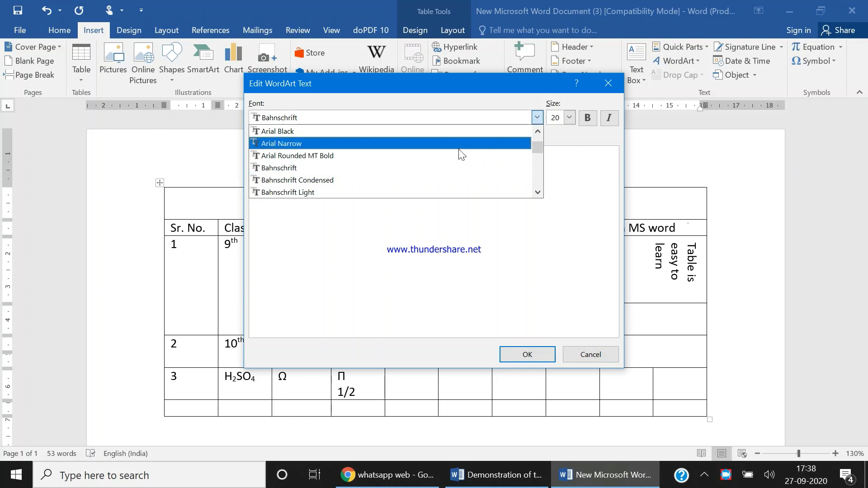
click(460, 148)
Choose another font for the WordArt text and insert the WordArt in the merged 10th class cell
click(537, 117)
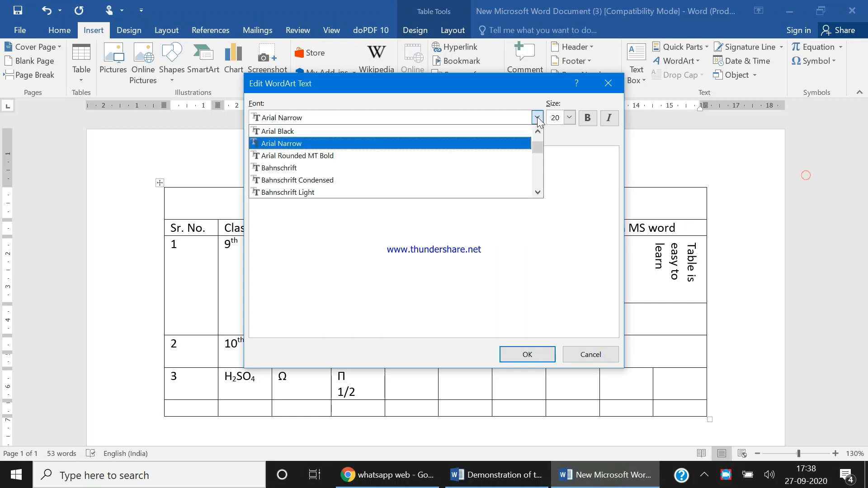
scroll(538, 177, down, 4)
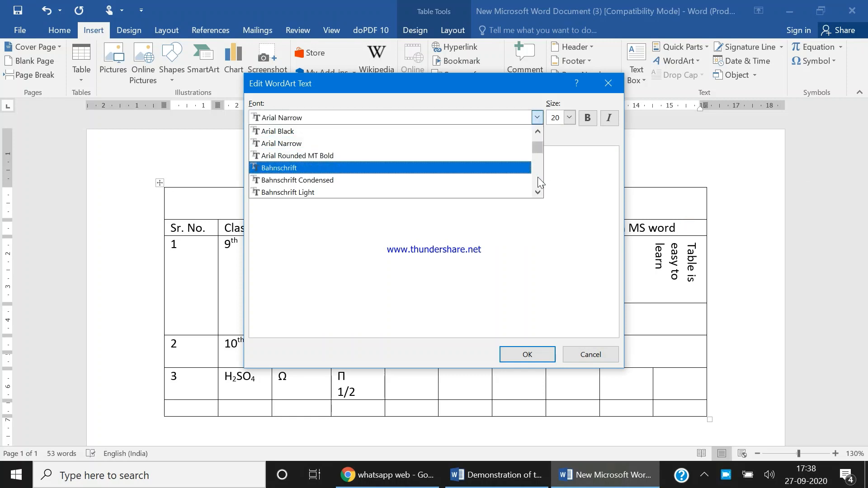
click(449, 180)
click(528, 355)
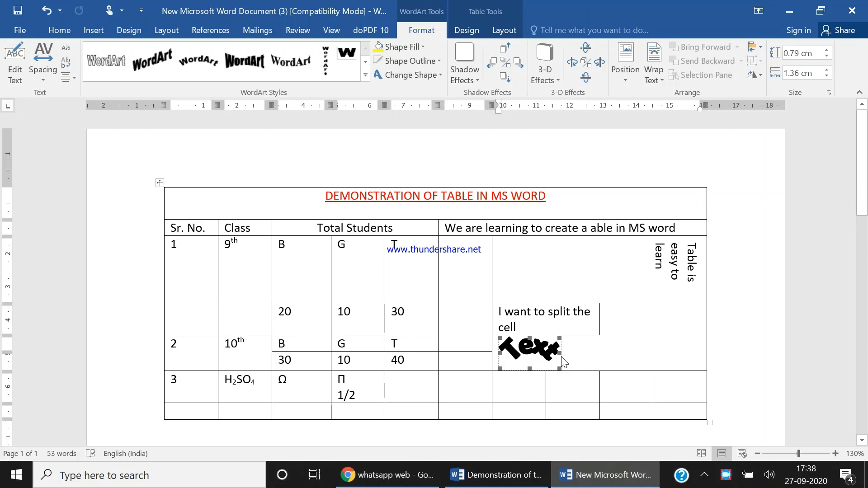
Widen the "Text" WordArt to about 2.15 cm and apply the orange 3-D WordArt style
drag(559, 353, 588, 354)
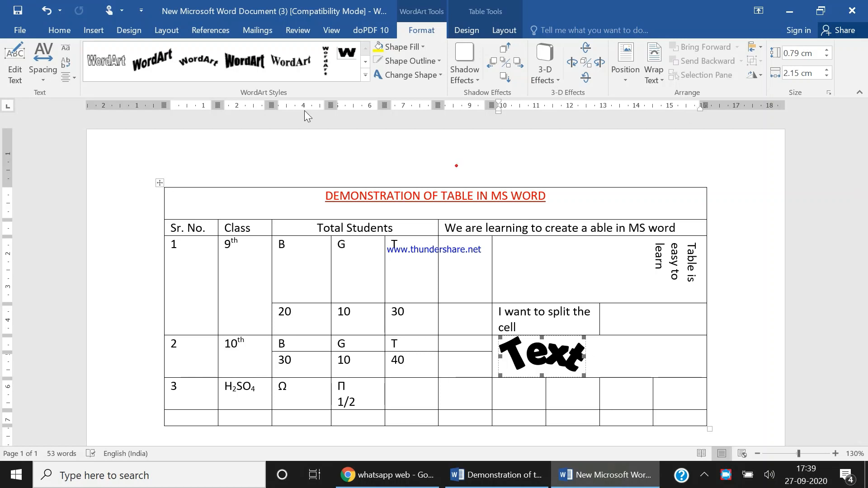
click(367, 74)
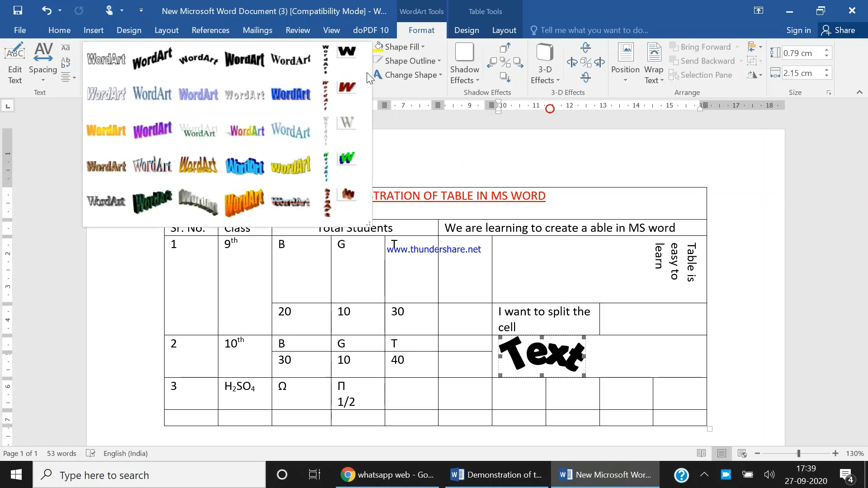
click(248, 202)
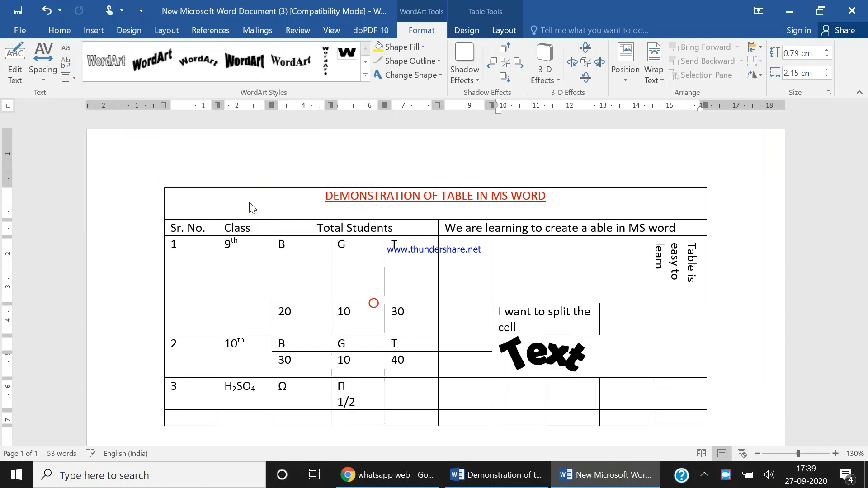
click(625, 360)
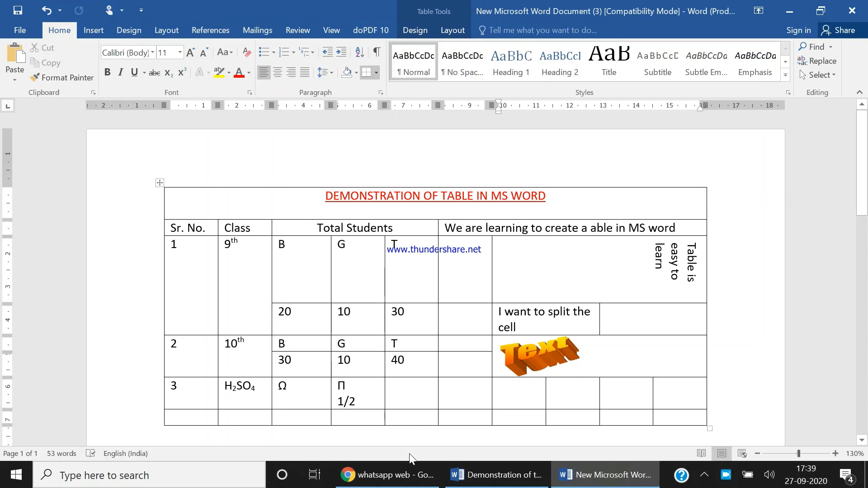
Merge the two blank cells between the T column and the WordArt in the 10th class rows
click(467, 368)
drag(457, 346, 462, 373)
click(451, 351)
click(442, 349)
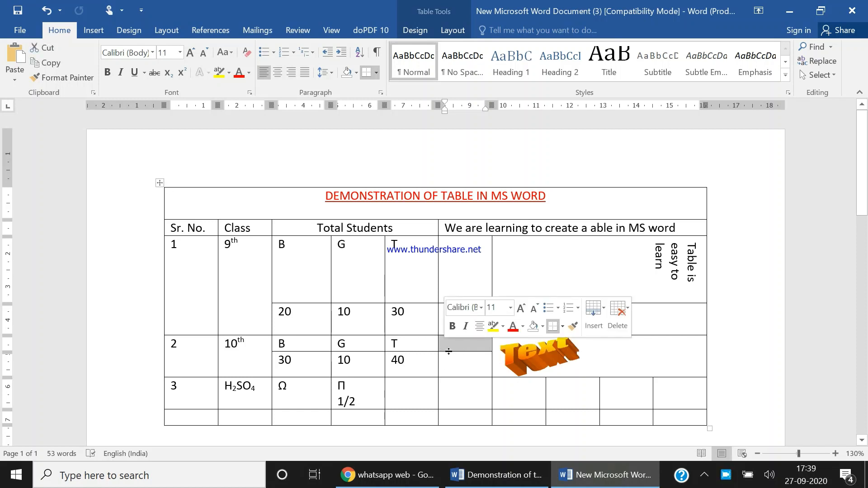
drag(454, 372, 452, 343)
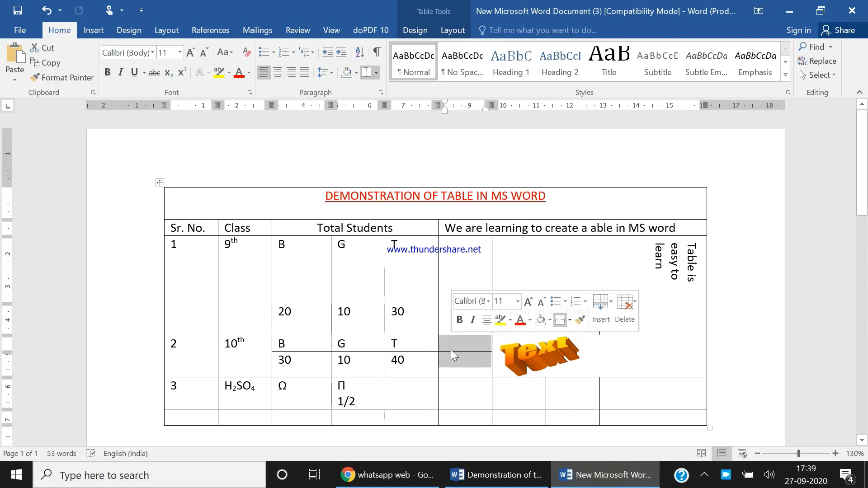
click(451, 350)
drag(454, 345, 456, 364)
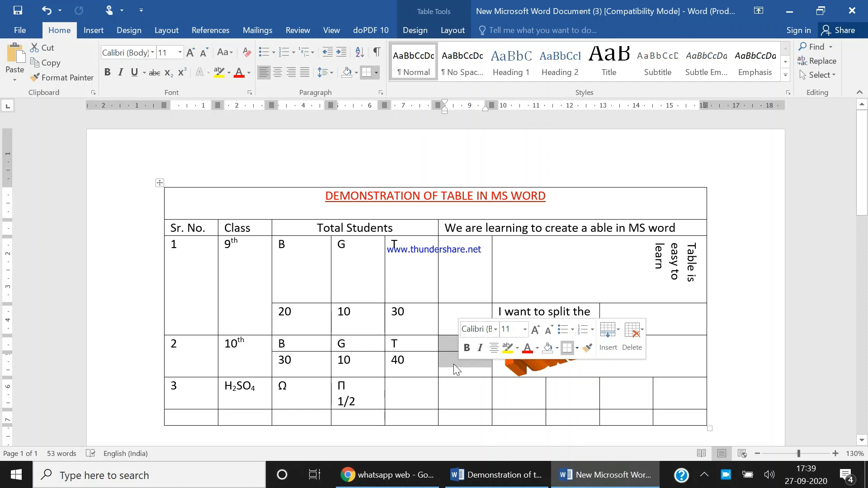
right_click(454, 365)
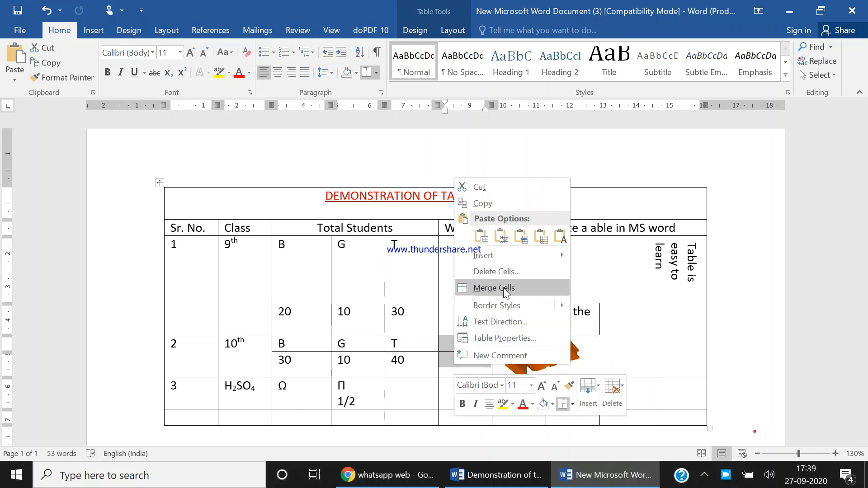
click(504, 288)
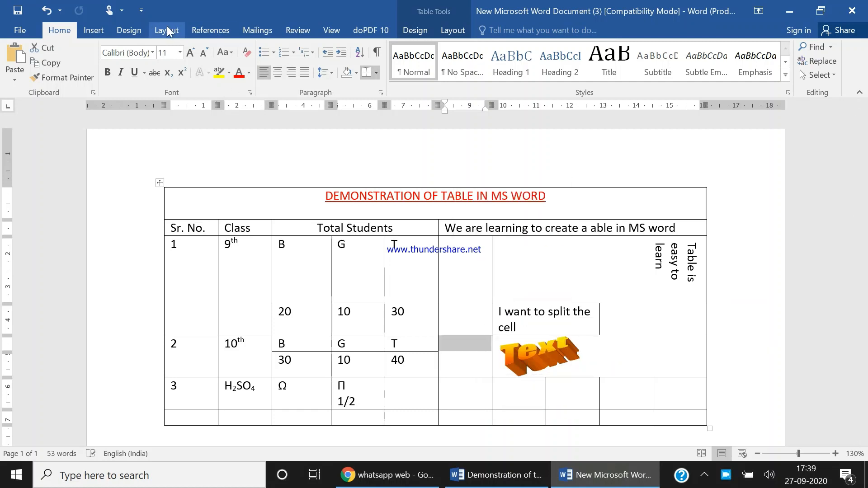
Draw a right block arrow about 0.92 cm wide and 0.56 cm high beside the WordArt, and apply the blue shape style
click(93, 34)
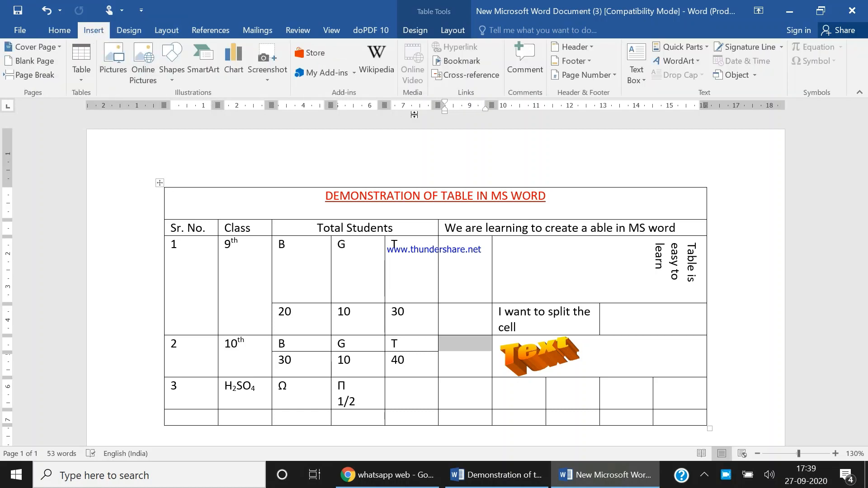
click(172, 75)
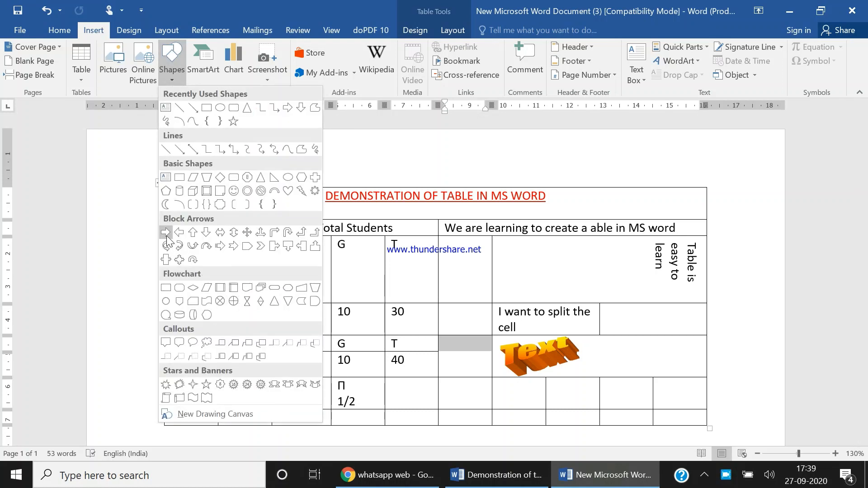
key(Escape)
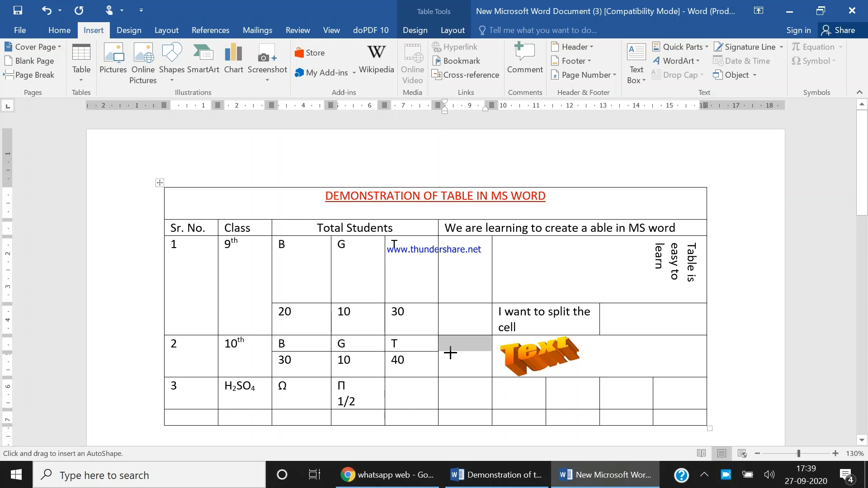
drag(449, 352, 480, 370)
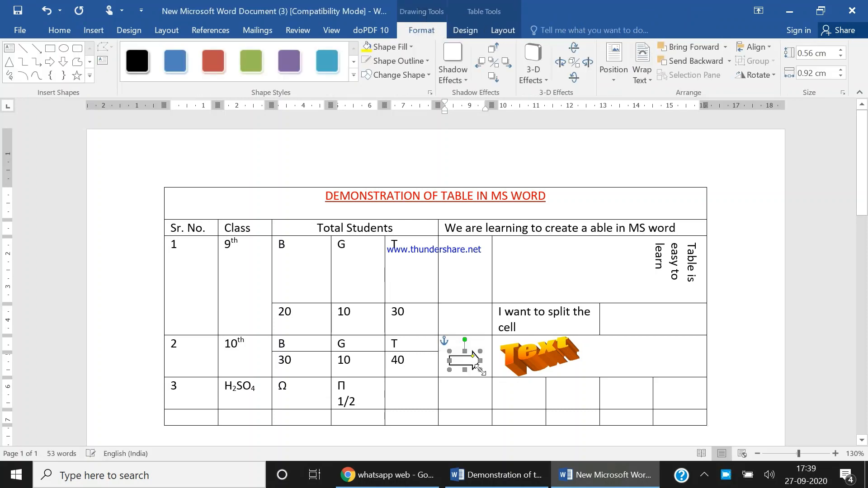
click(519, 379)
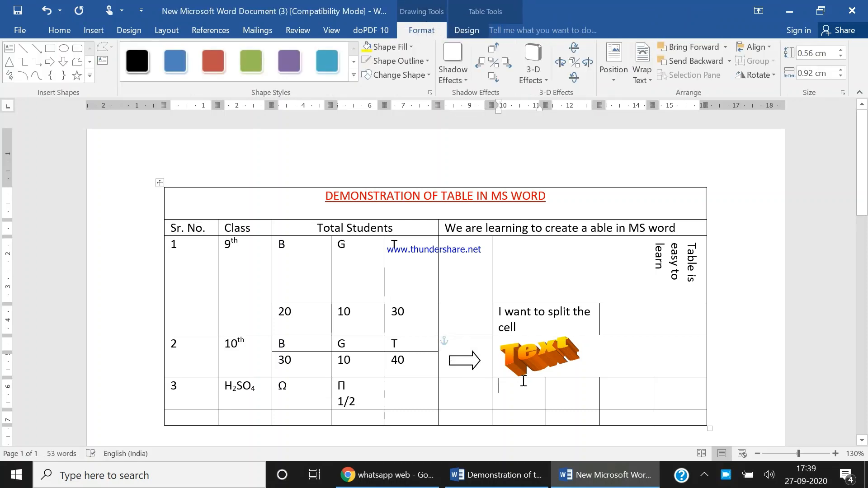
click(464, 364)
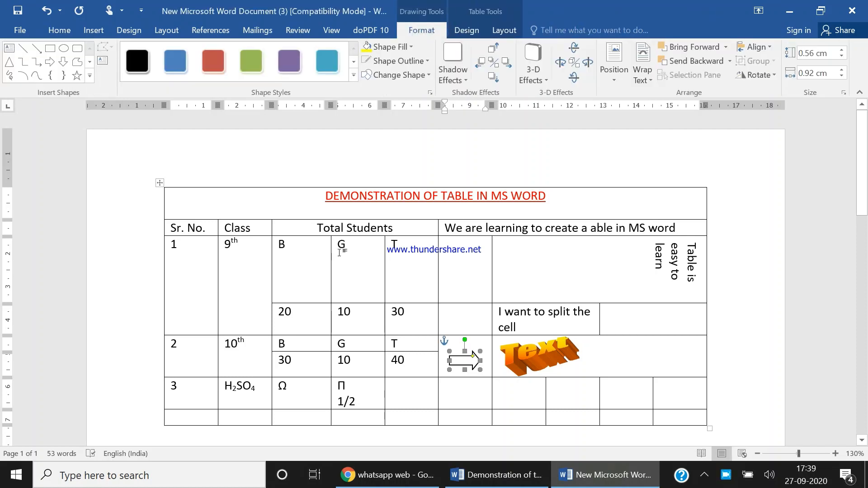
click(190, 75)
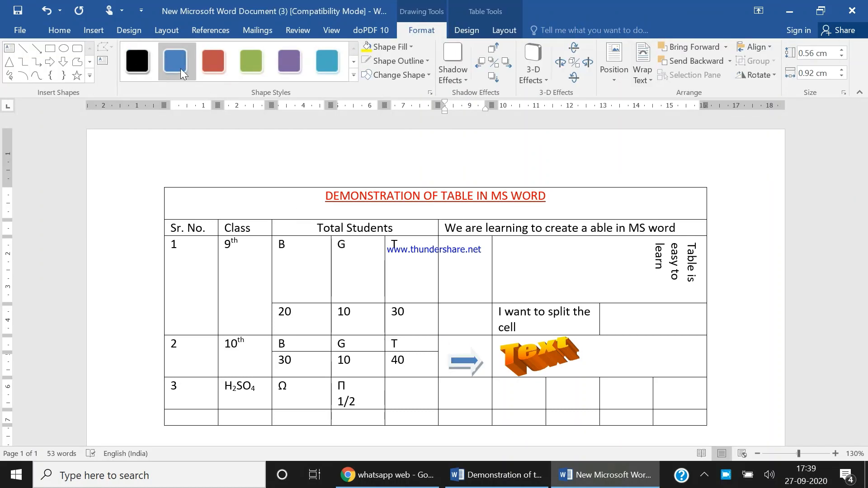
Change the block arrow beside the WordArt to the red shape style and deselect it
click(215, 69)
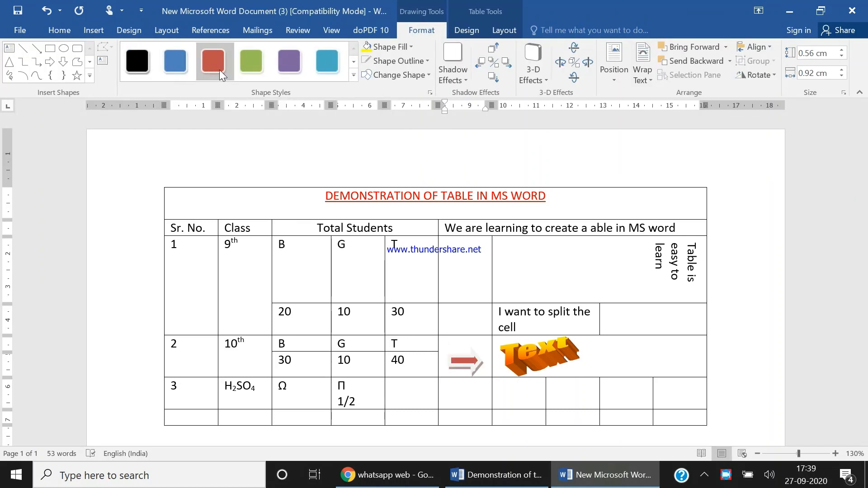
click(219, 70)
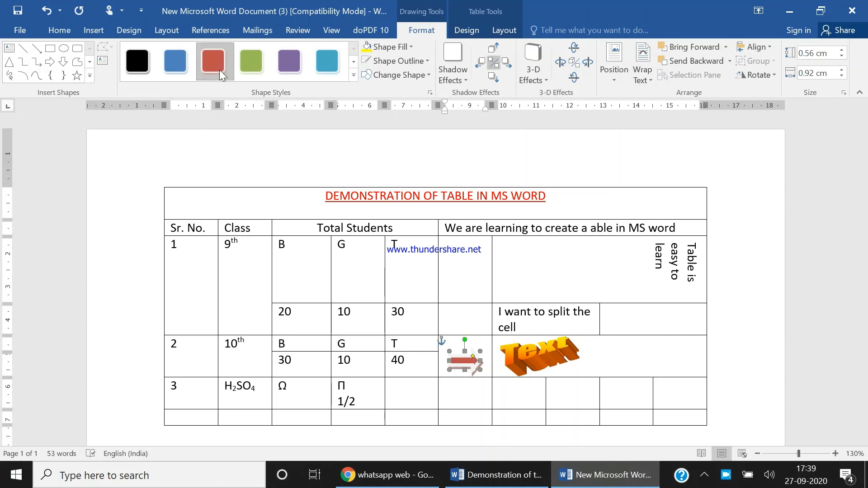
click(571, 382)
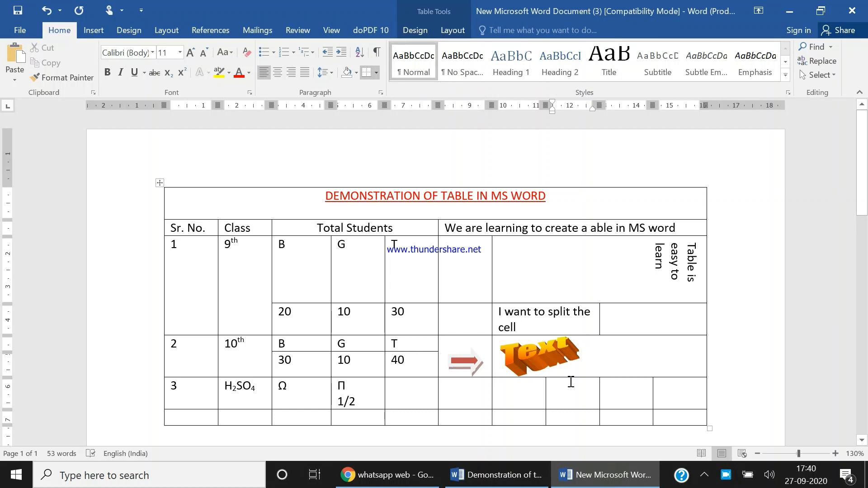
Merge the eight blank cells beneath the WordArt cell, spanning the last four columns of the table's bottom two rows
click(863, 440)
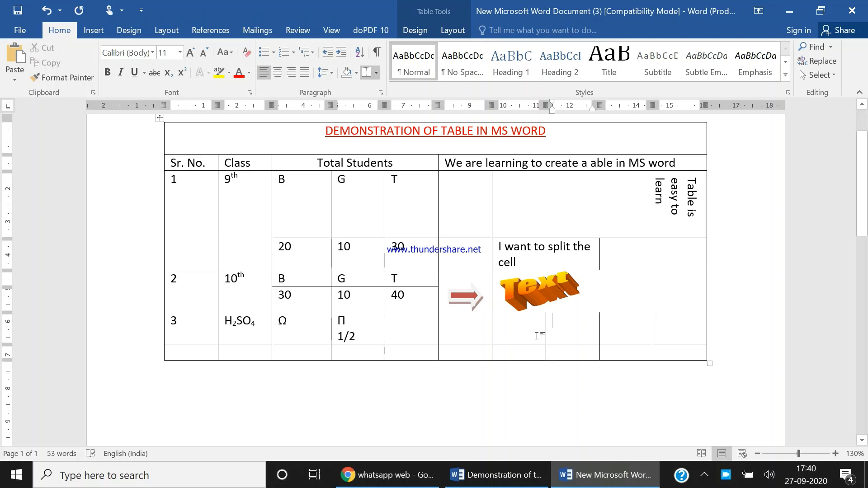
mouse_move(531, 334)
mouse_down()
mouse_move(534, 352)
mouse_move(708, 354)
mouse_up()
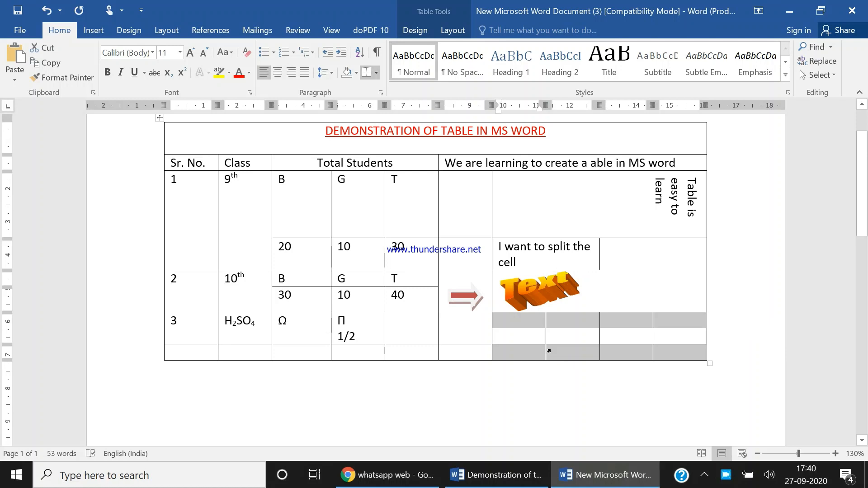
right_click(548, 351)
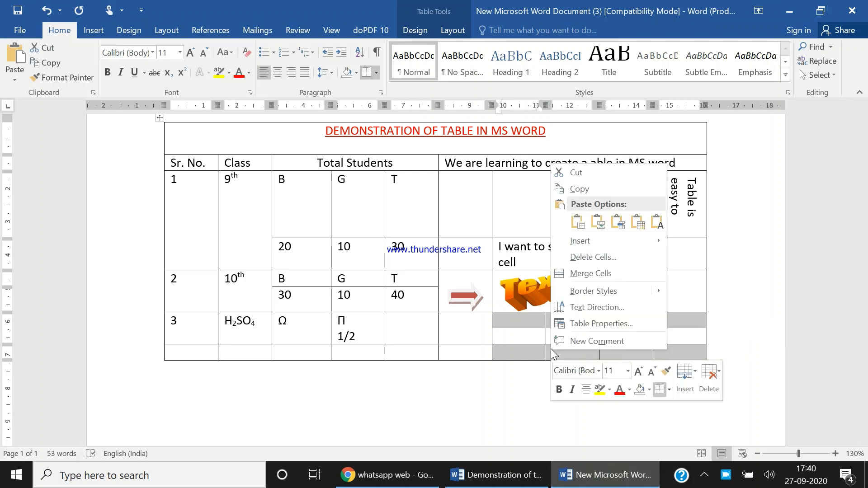
click(587, 274)
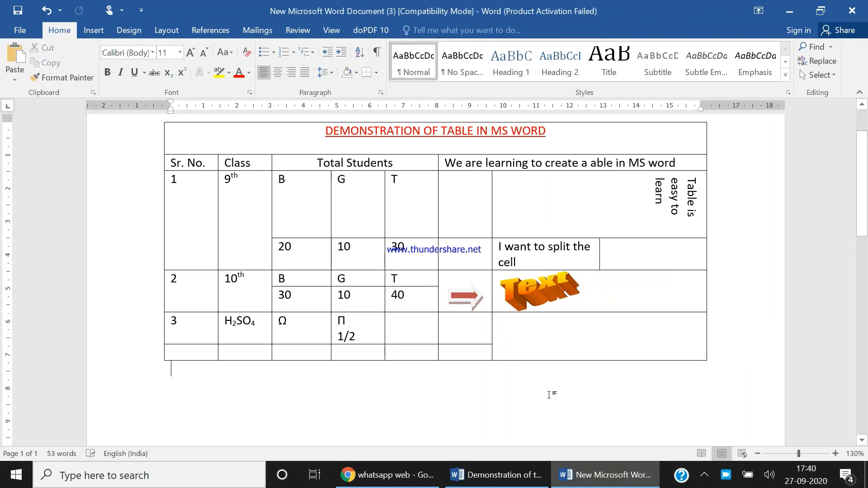